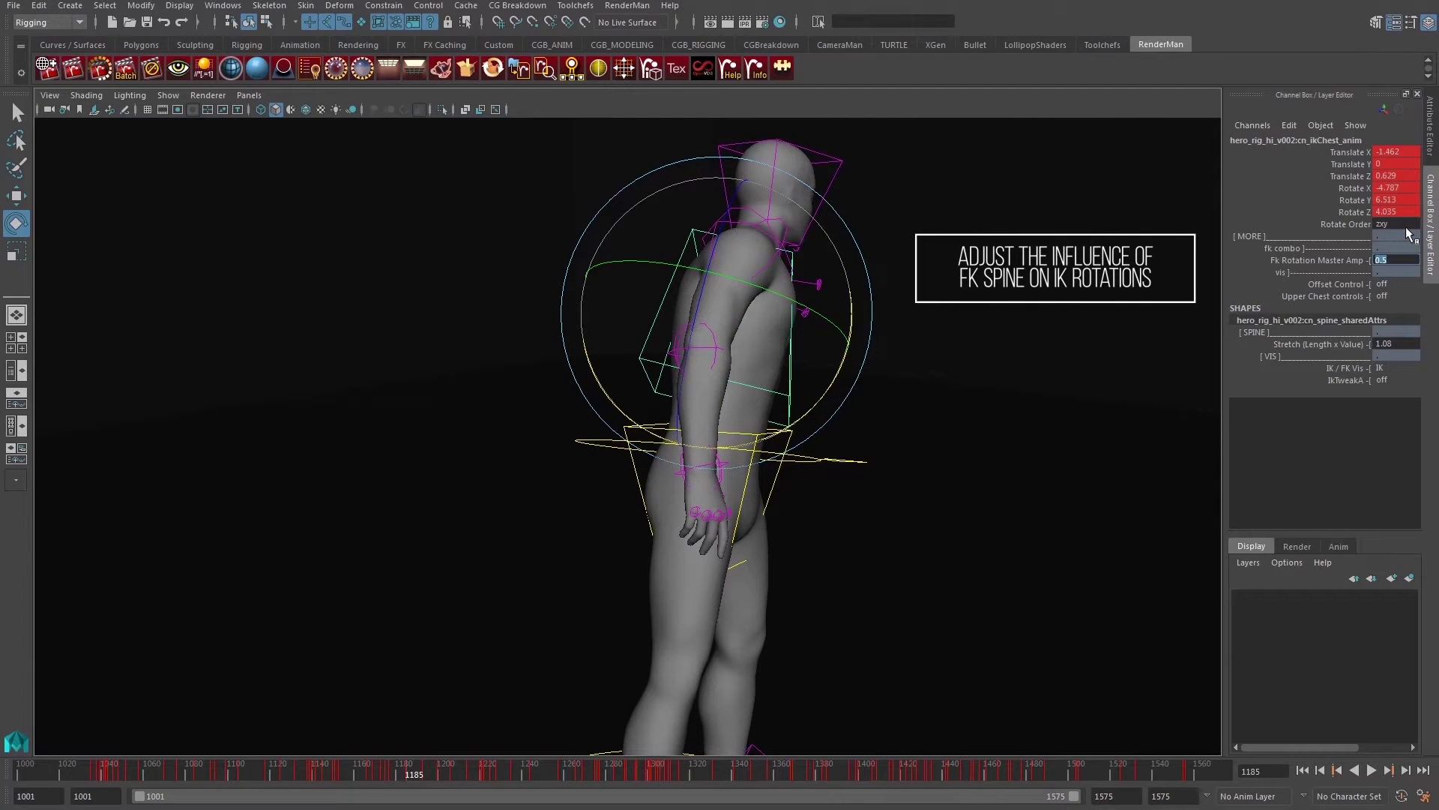
Test the chest's Fk Rotation Master Amp at 1 and 0, then settle it at 0.5.
text(1)
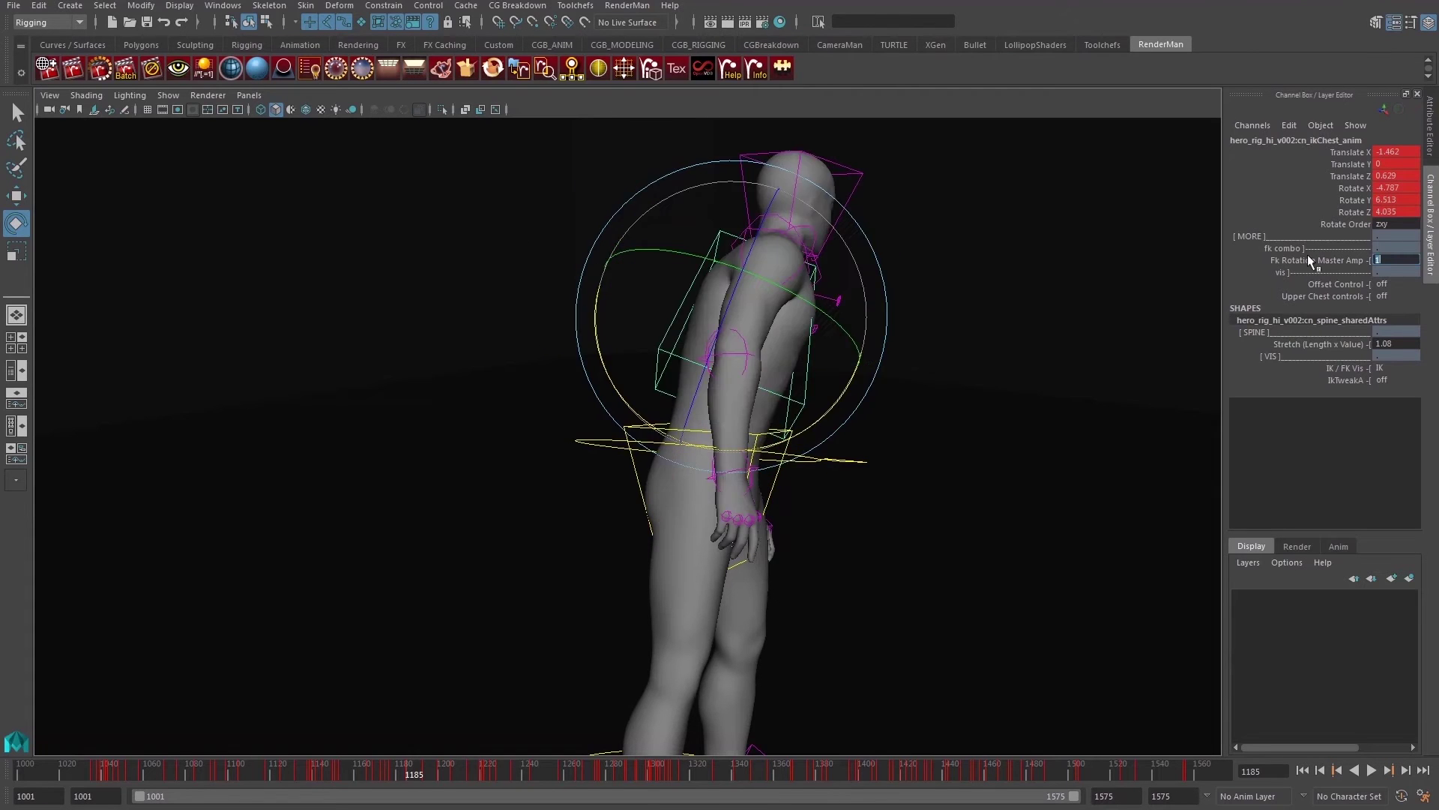
text(.0)
key(Return)
key(w)
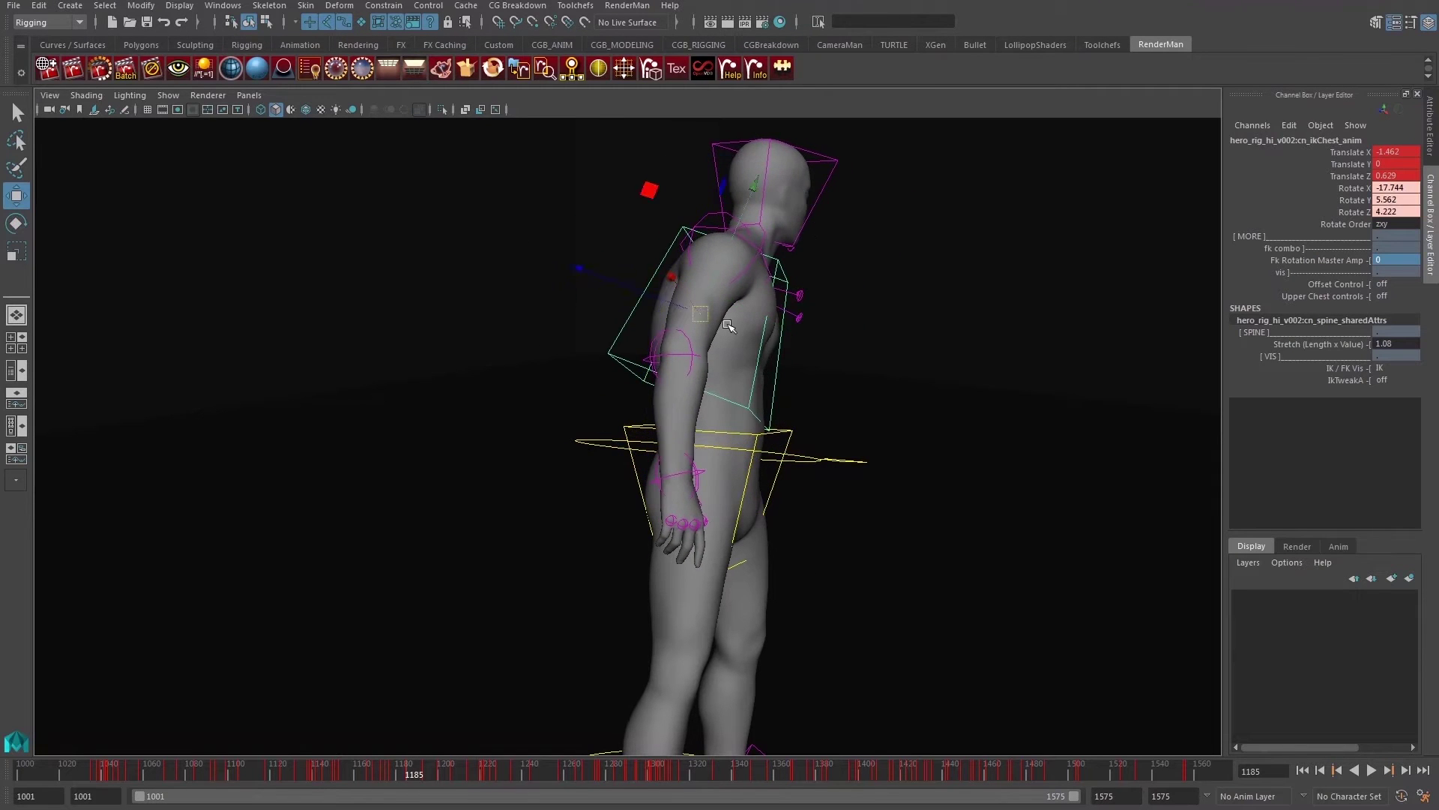
key(e)
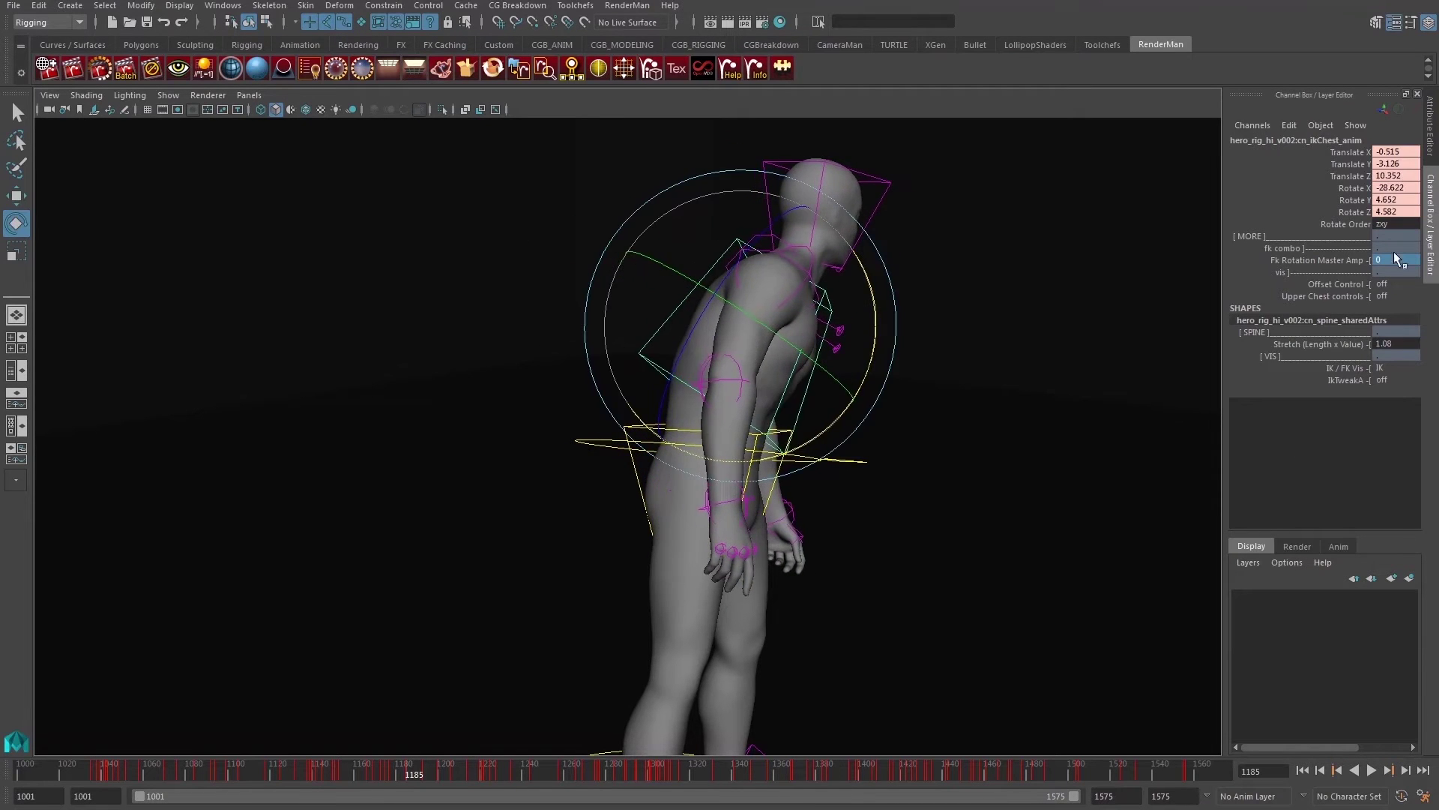
key(ctrl+z)
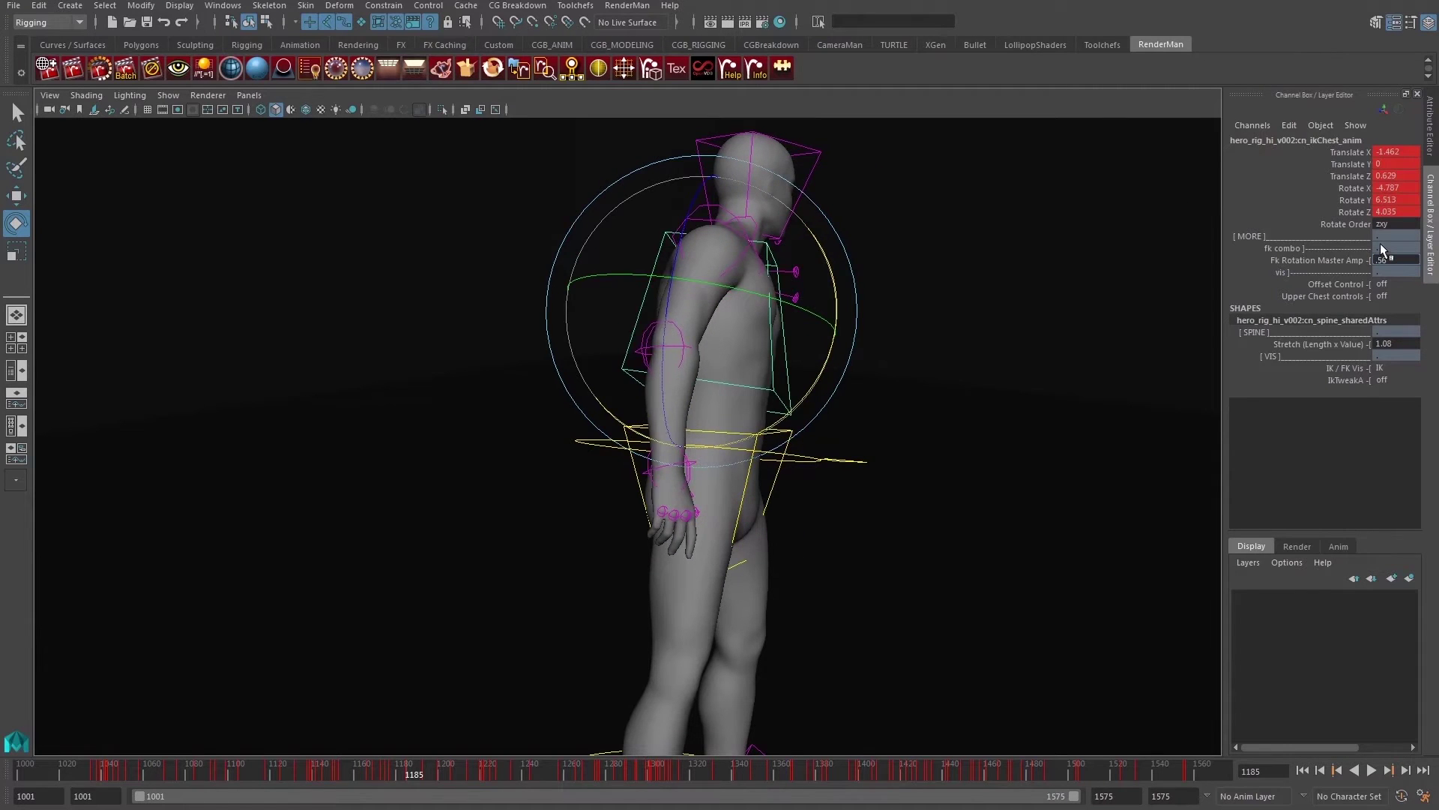
key(Return)
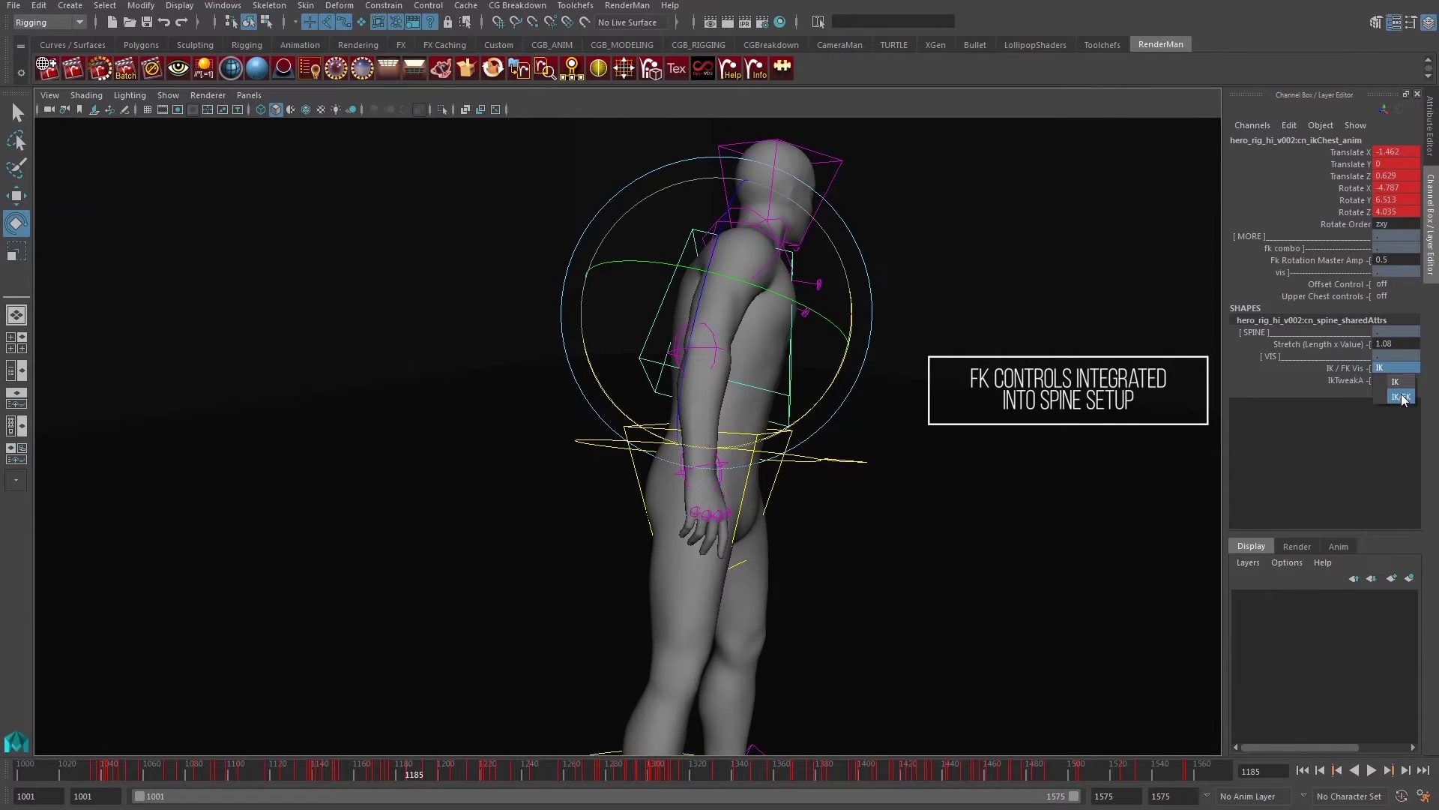
Set IK/FK Vis to IK/FK and bend the FK chest ring forward and back.
click(1400, 396)
click(823, 448)
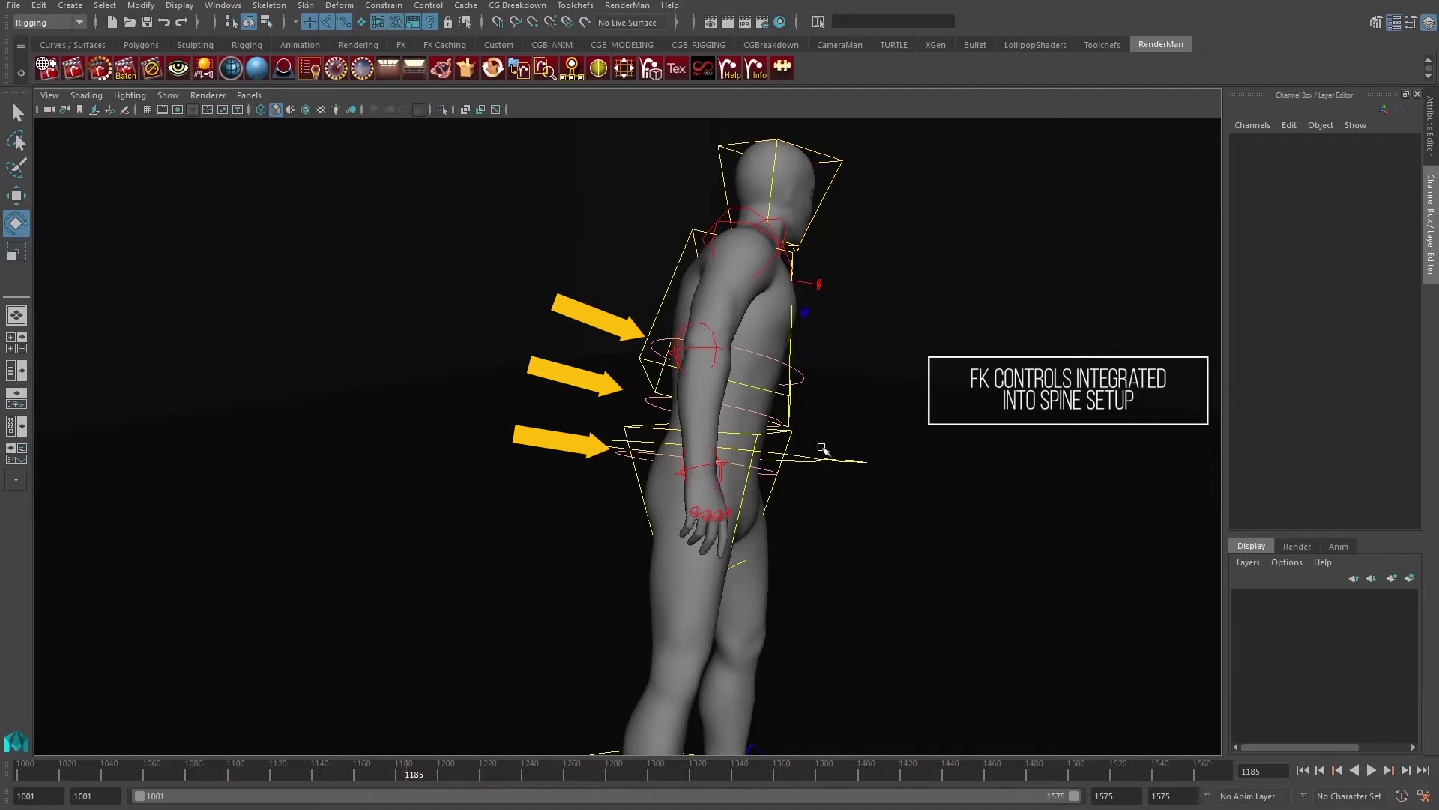
key(q)
click(769, 415)
mouse_move(847, 391)
mouse_down()
mouse_move(831, 307)
mouse_move(832, 389)
mouse_move(787, 427)
mouse_up()
scroll(788, 427, up, 3)
click(750, 446)
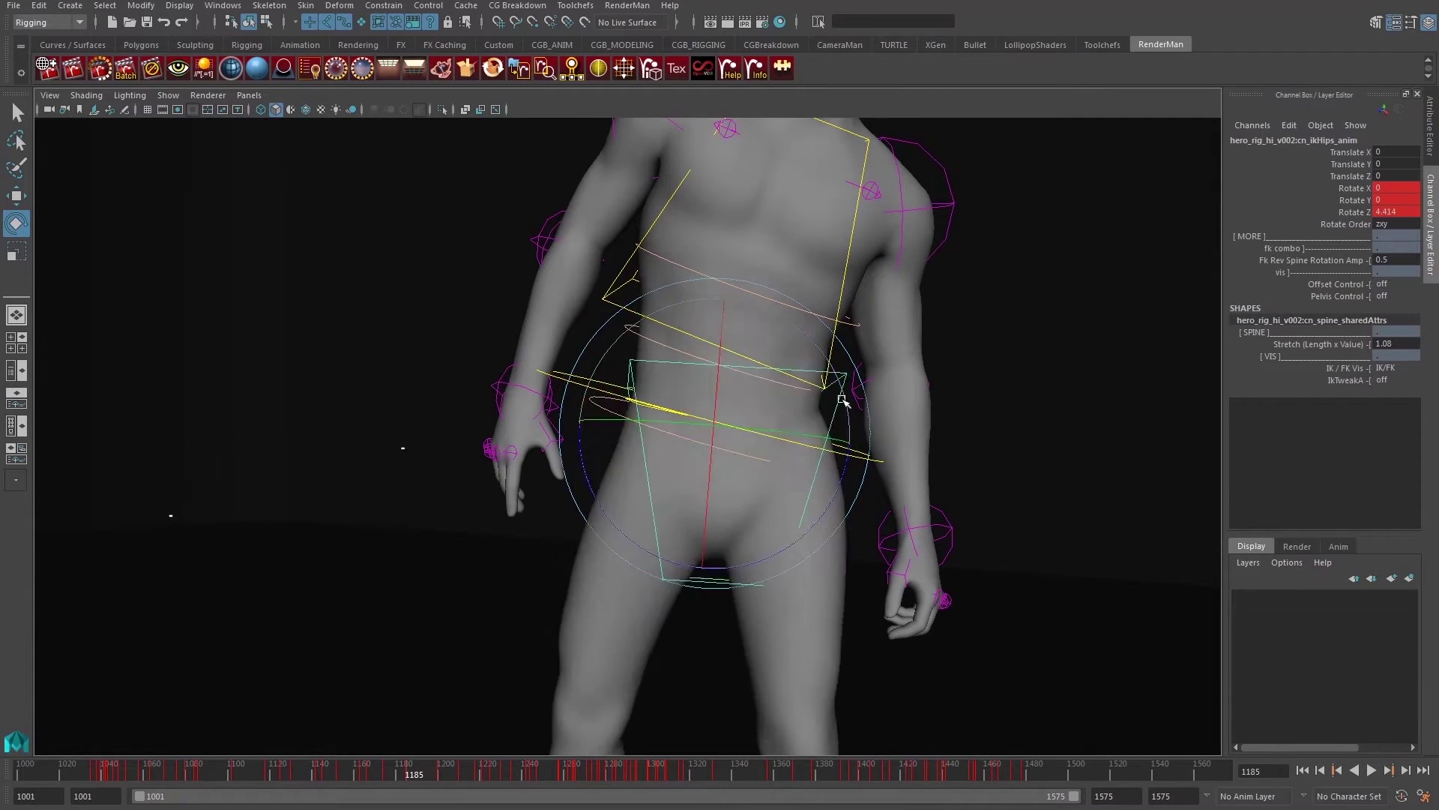
Compare hip rotations with Fk Rev Spine Rotation Amp at 1 and at 0.
click(1396, 259)
text(1)
key(Return)
drag(861, 443, 853, 355)
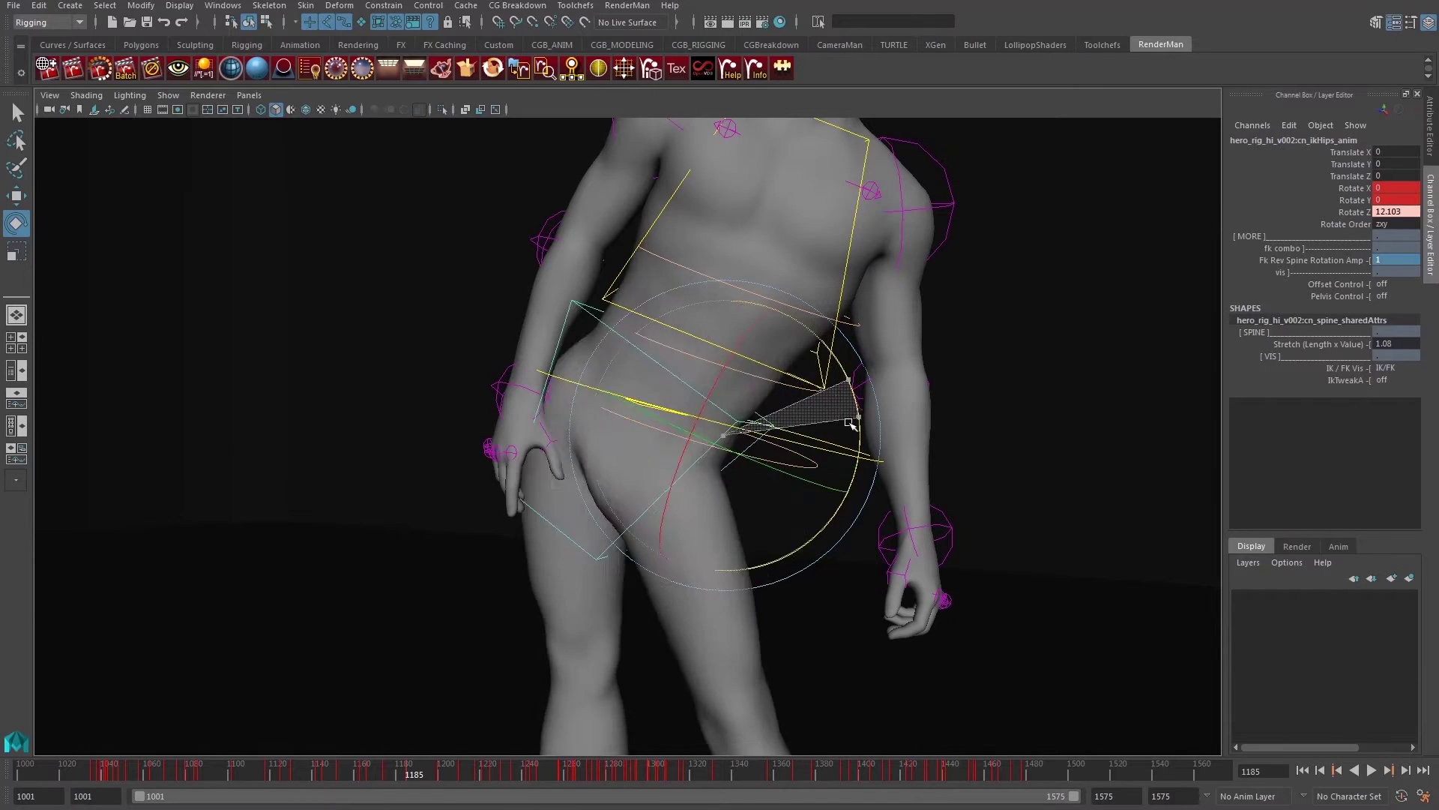
text(0)
key(Return)
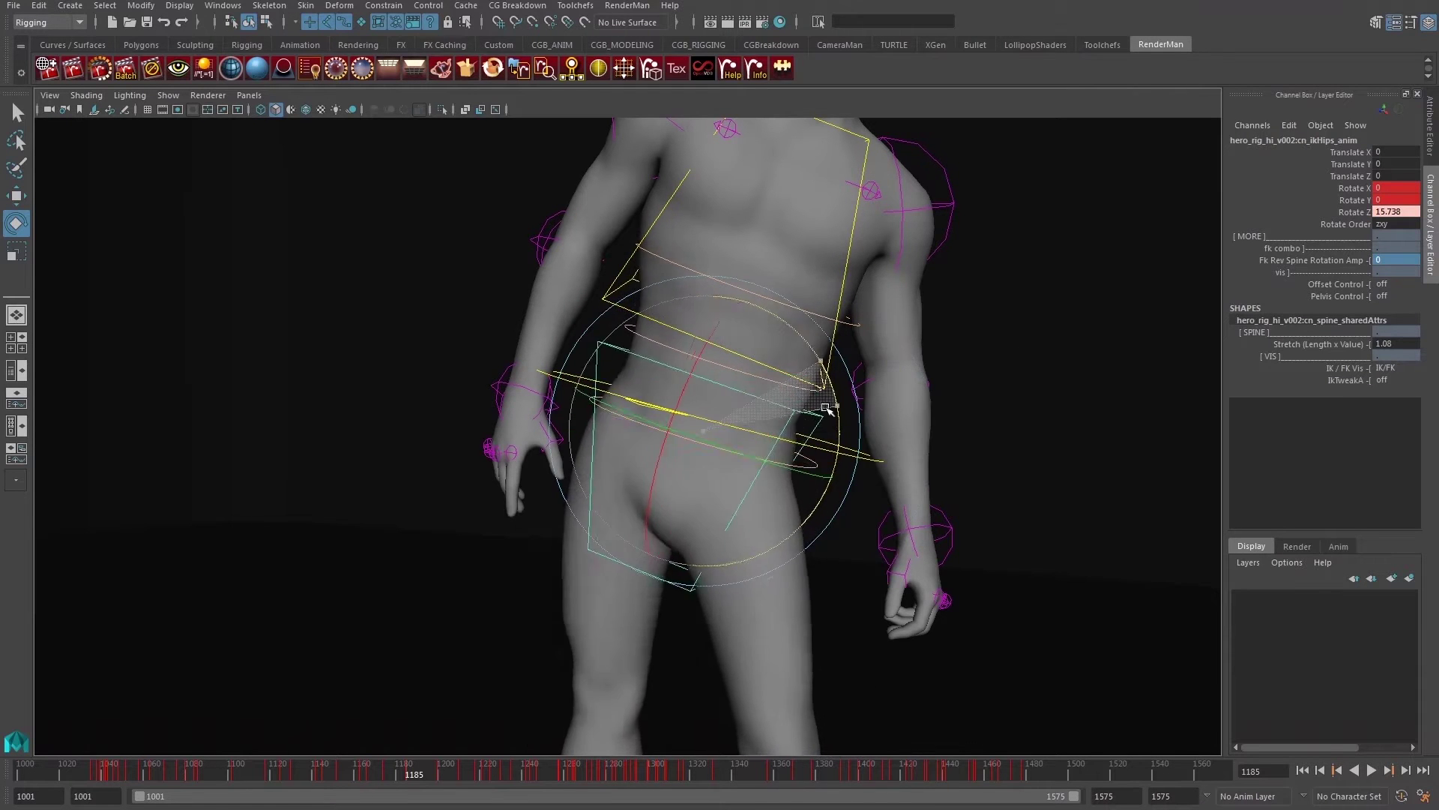
drag(854, 420, 867, 367)
key(ctrl+z)
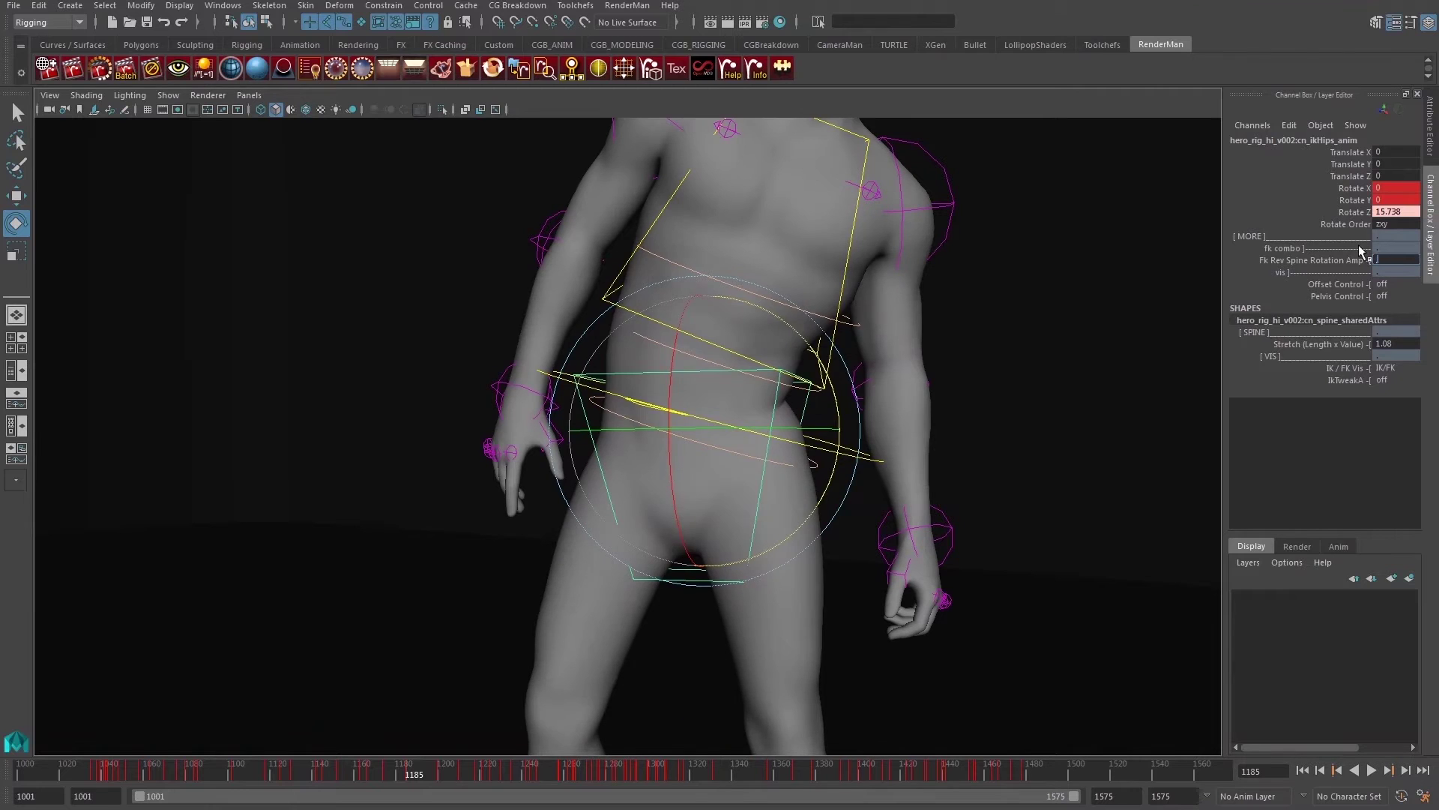
Set the hips' Fk Rev Spine Rotation Amp to 0.5, then 0.33.
text(0.5)
key(Return)
text(3)
key(Return)
Turn on the Upper Chest and Pelvis controls and select each new control.
mouse_move(1042, 404)
alt+mouse_down()
mouse_move(1044, 430)
mouse_move(881, 425)
alt+mouse_up()
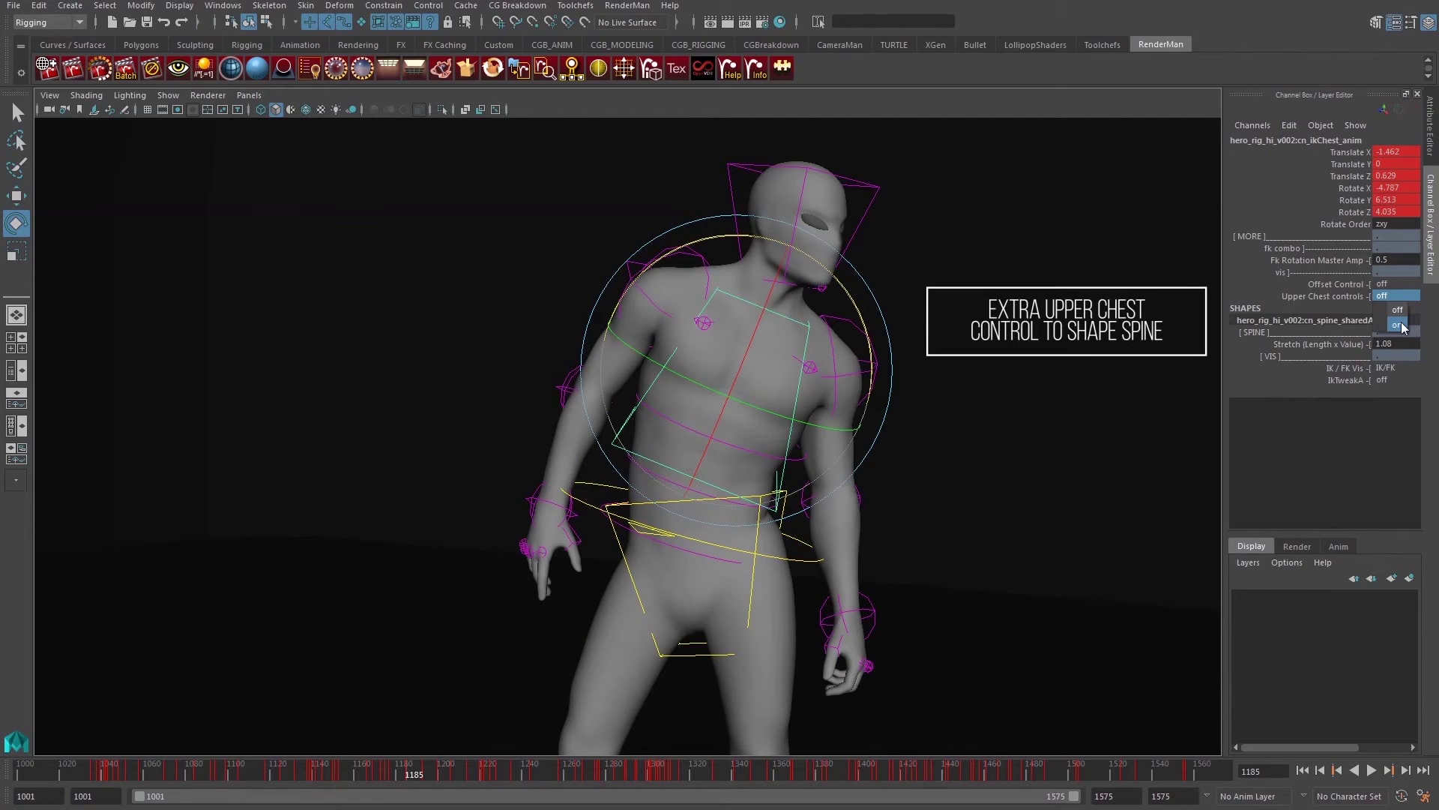
click(1398, 324)
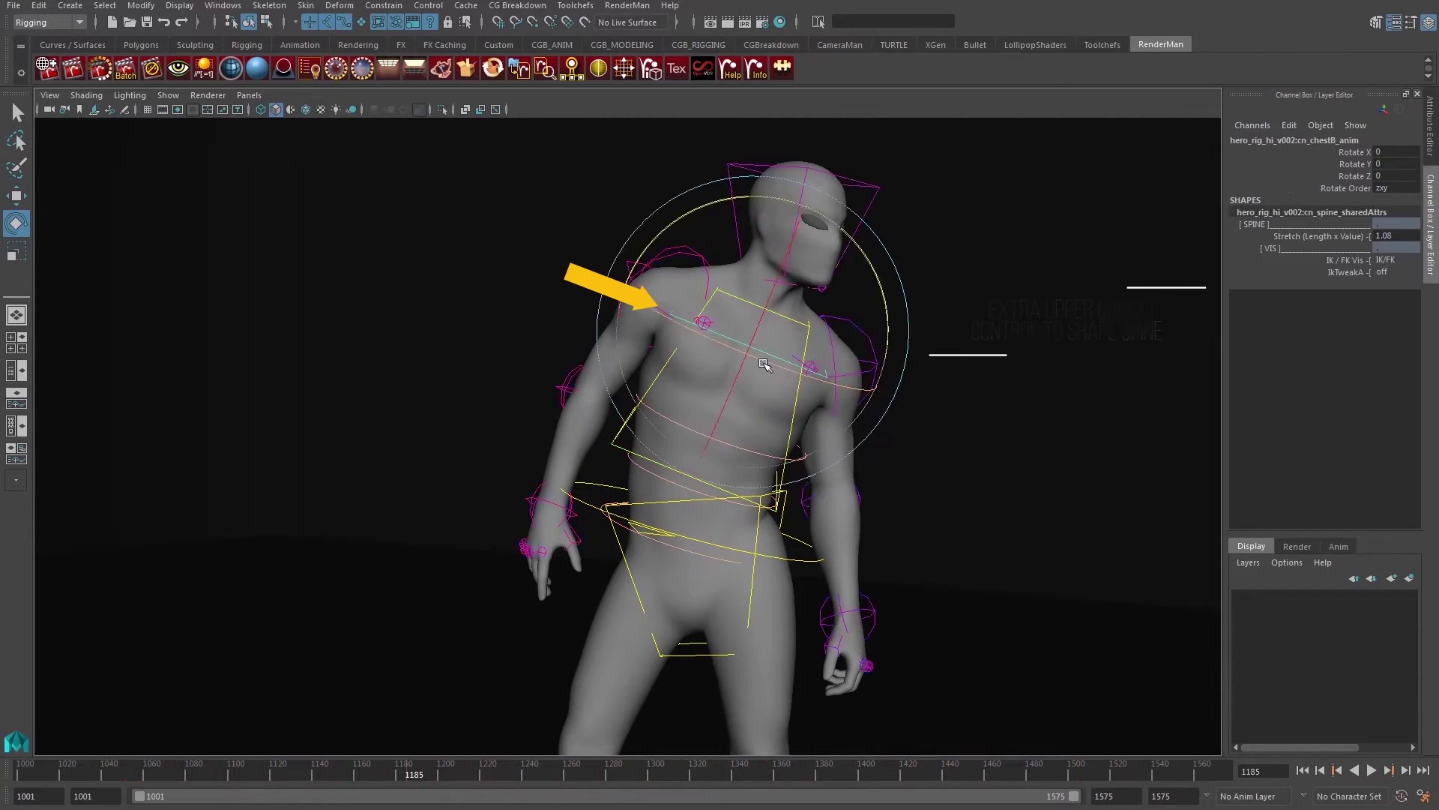
mouse_move(899, 420)
alt+mouse_down()
mouse_move(781, 411)
mouse_move(570, 300)
alt+mouse_up()
click(516, 254)
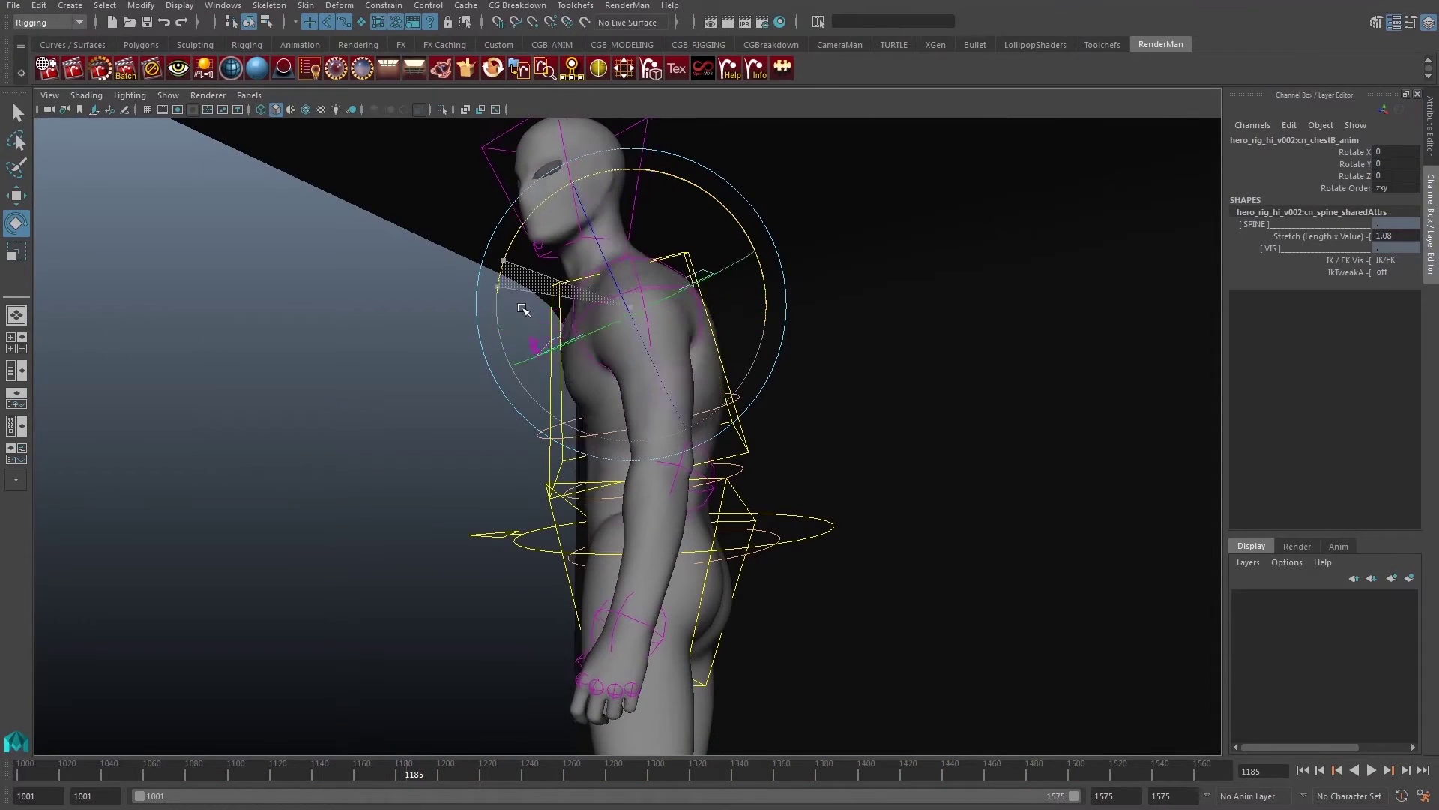
click(825, 525)
key(f)
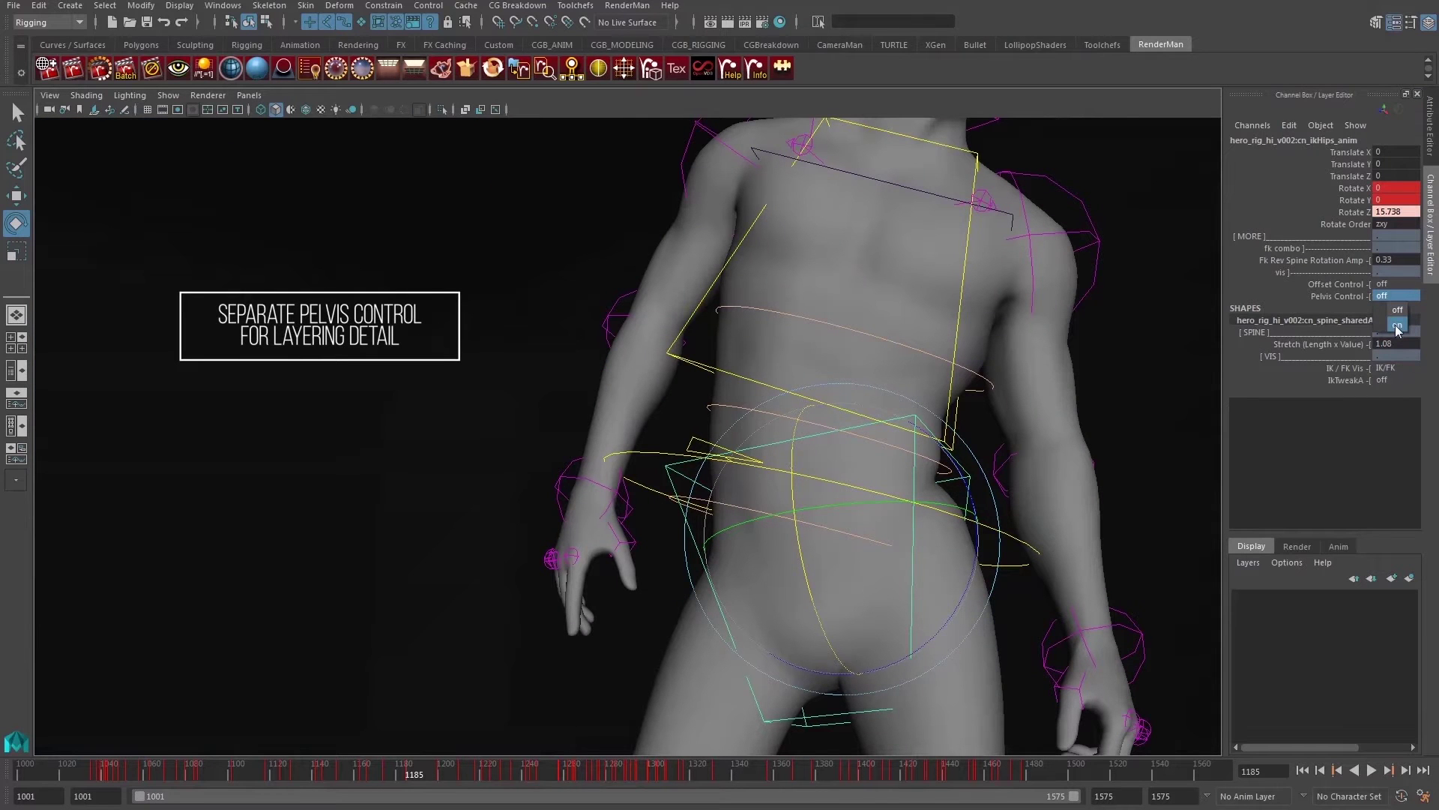
click(1398, 324)
click(1024, 455)
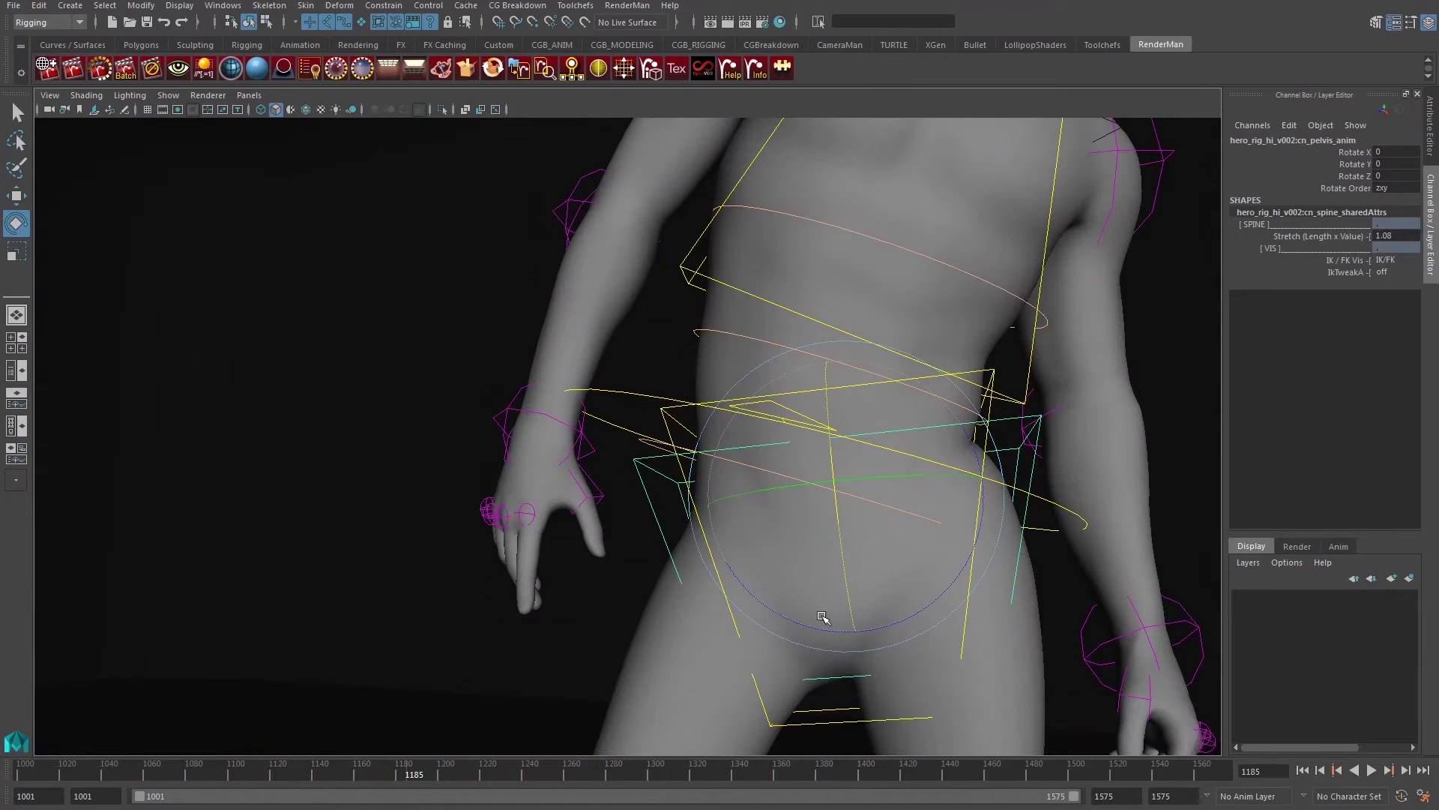
alt+drag(822, 617, 829, 611)
Pull cn_ikChest_anim upward with spine Stretch set to 1.5 to test the stretch limit.
scroll(926, 553, down, 5)
key(w)
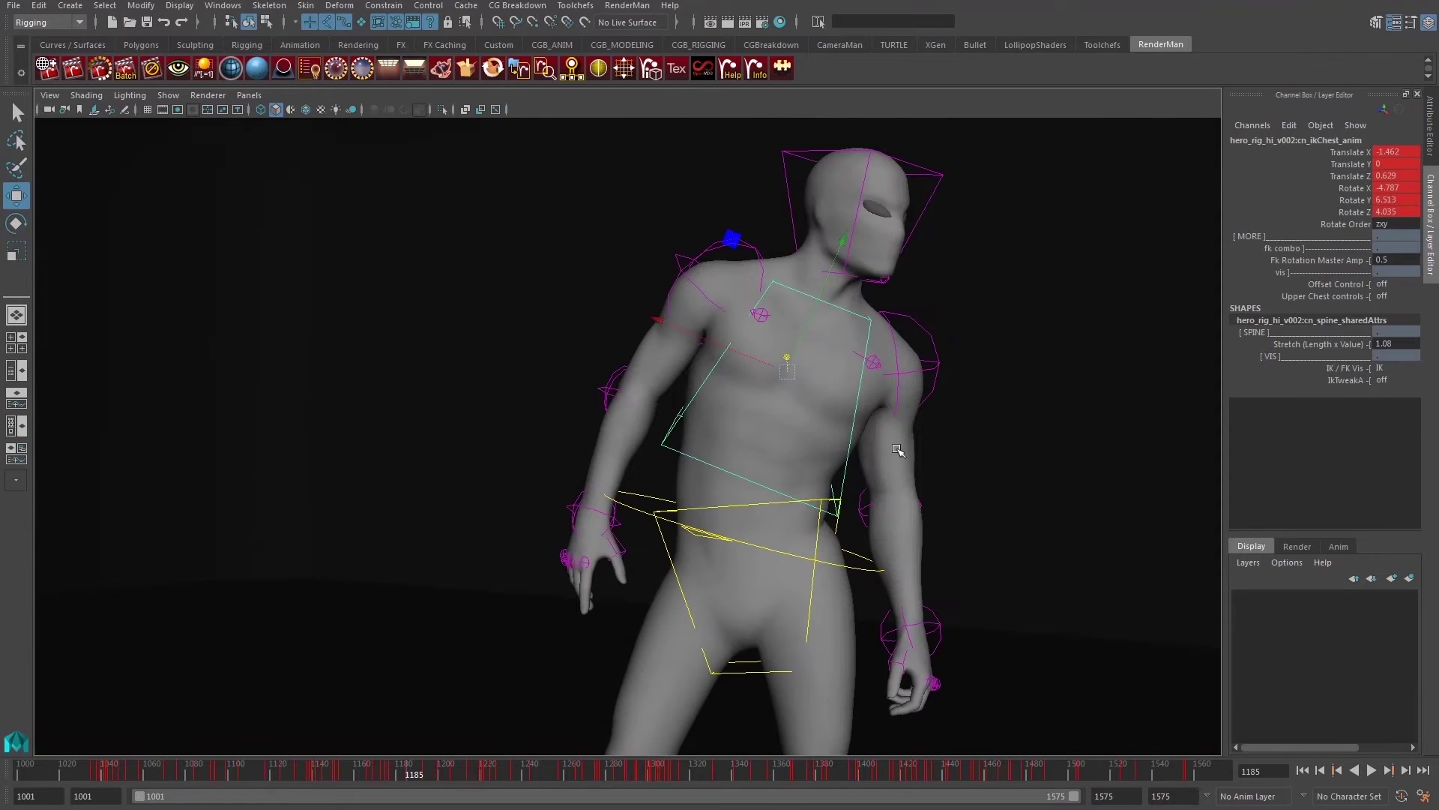
drag(787, 369, 819, 281)
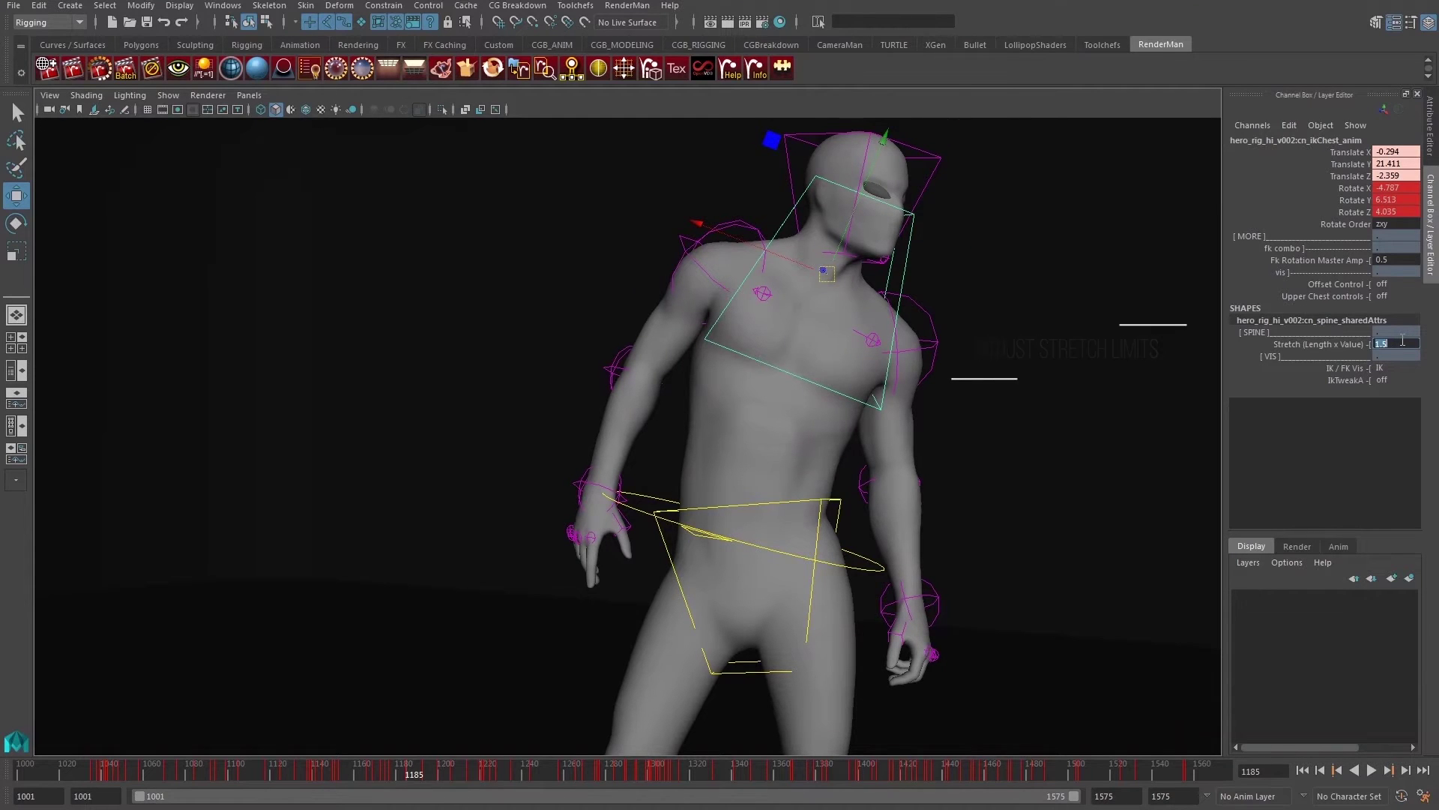
key(Return)
middle_drag(750, 390, 840, 352)
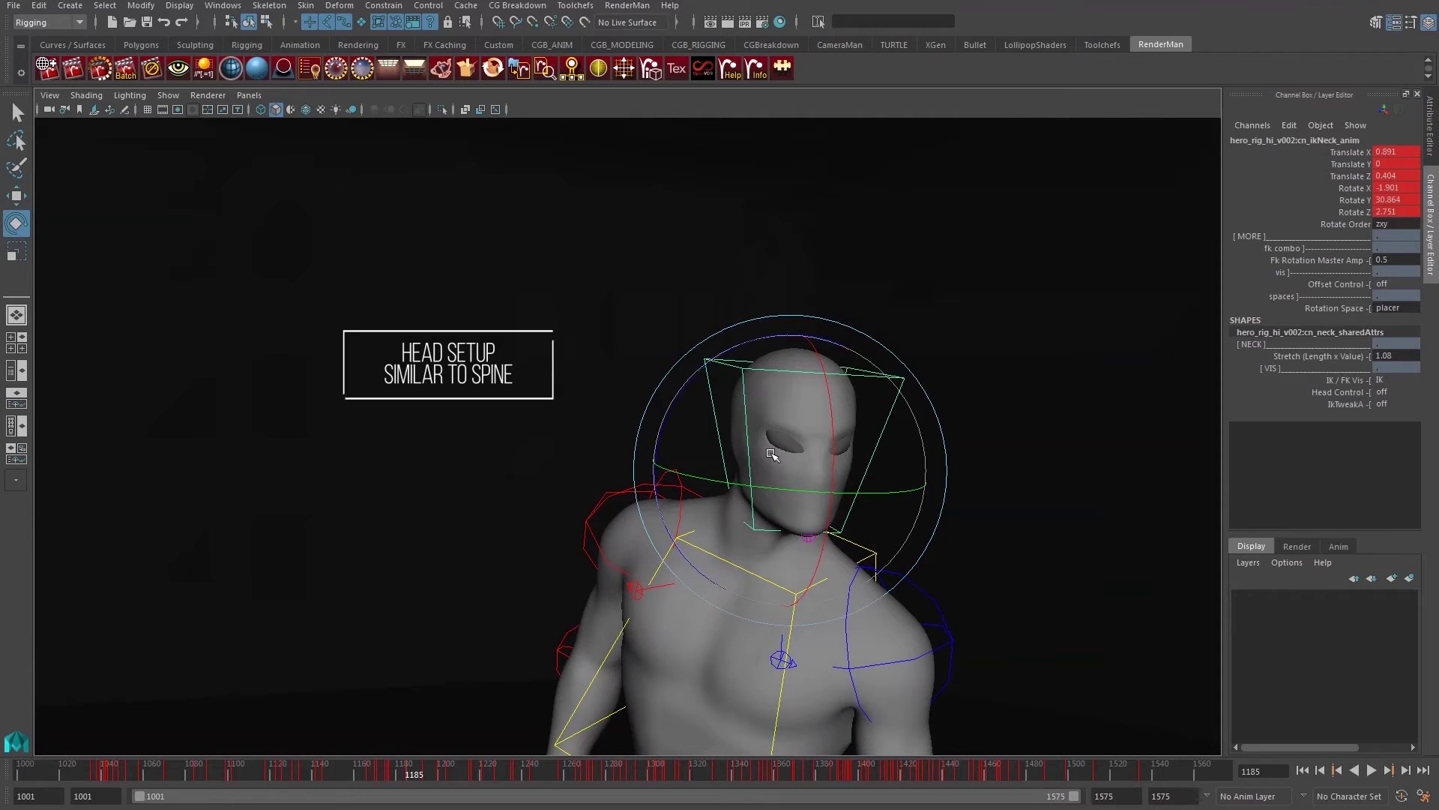
Turn the head with cn_ikNeck_anim, then enable Head Control and select cn_head_anim.
mouse_move(772, 454)
mouse_down()
mouse_move(694, 458)
mouse_move(797, 450)
mouse_move(1086, 472)
mouse_up()
key(s)
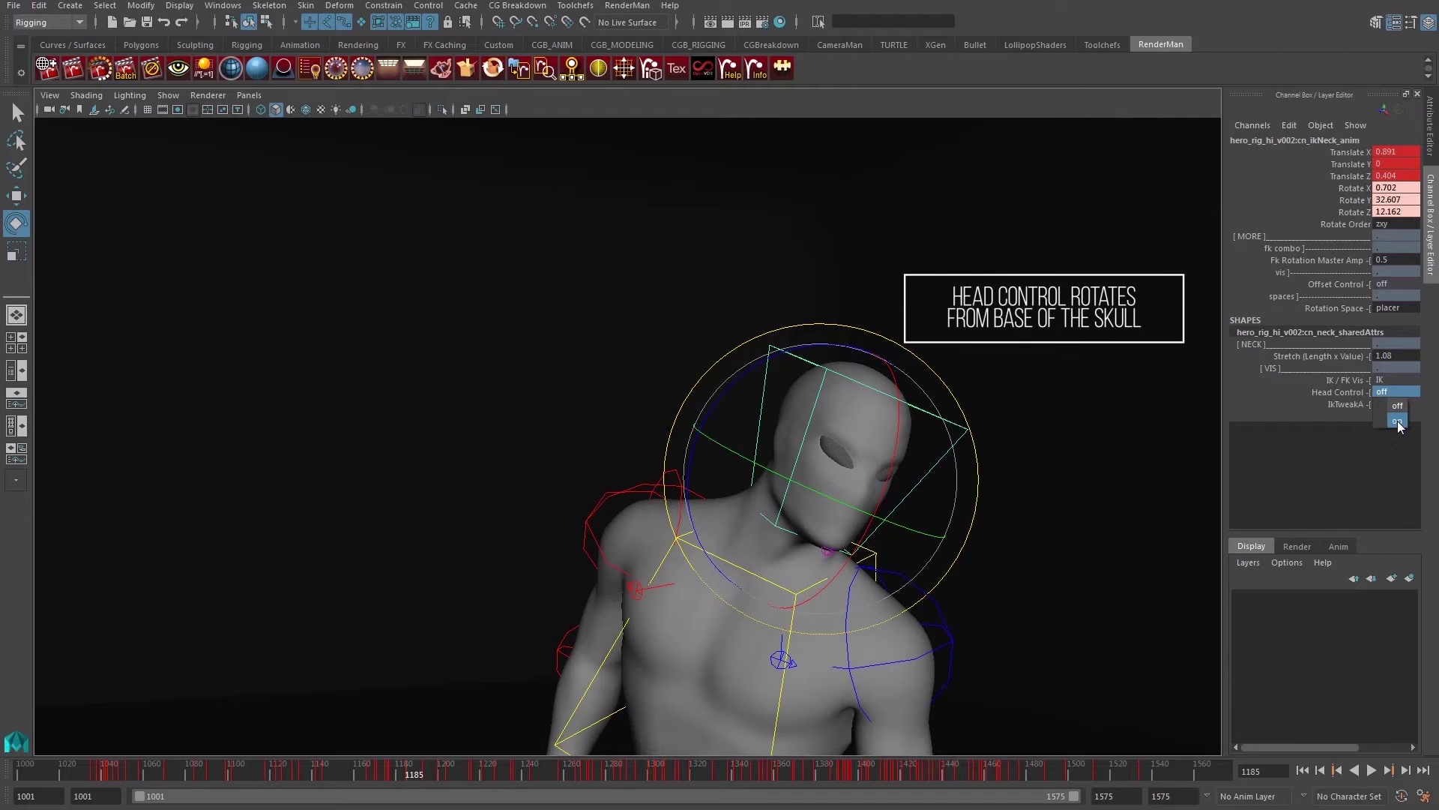
click(849, 445)
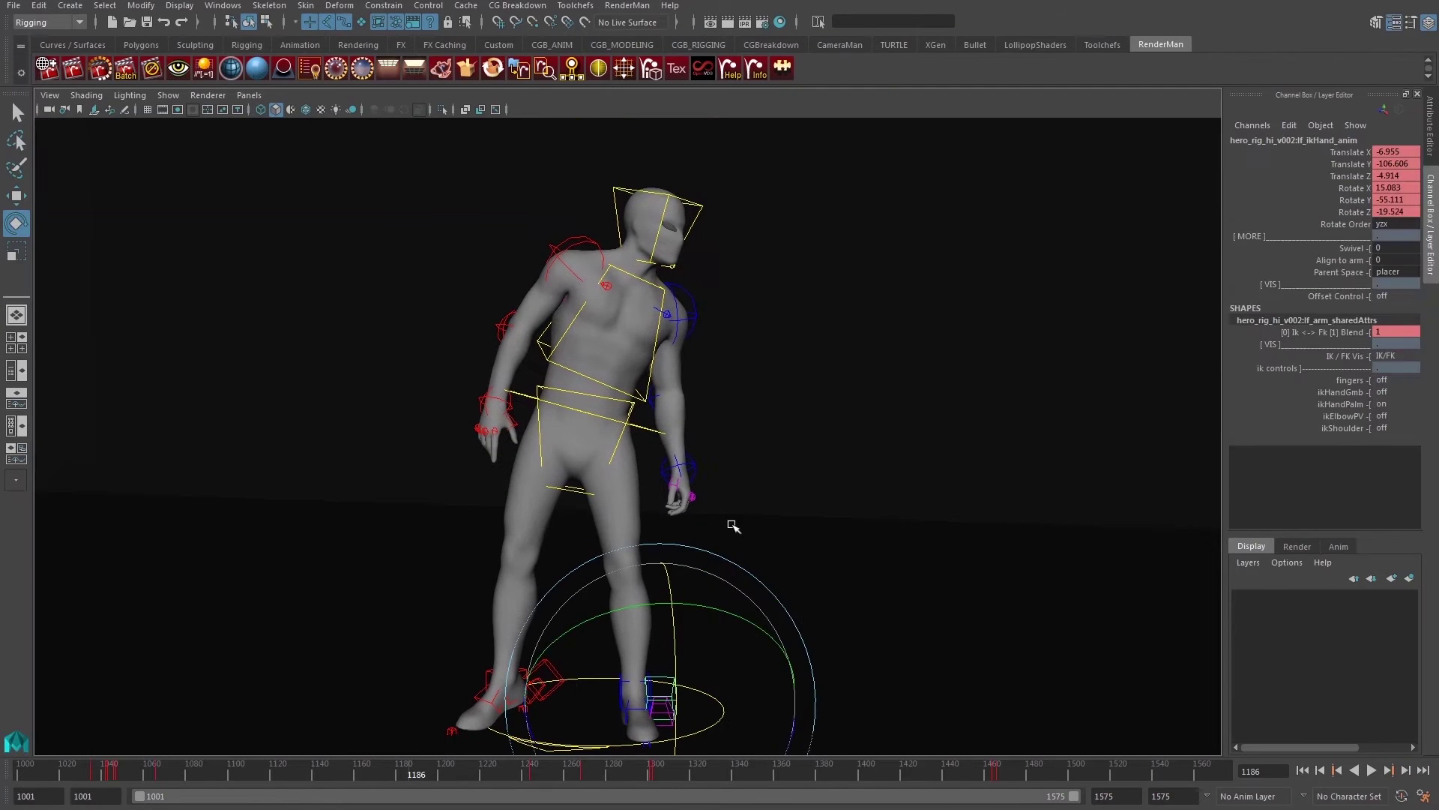
Switch the left arm to IK and move lf_ikHand_anim to test wrist alignment.
click(716, 475)
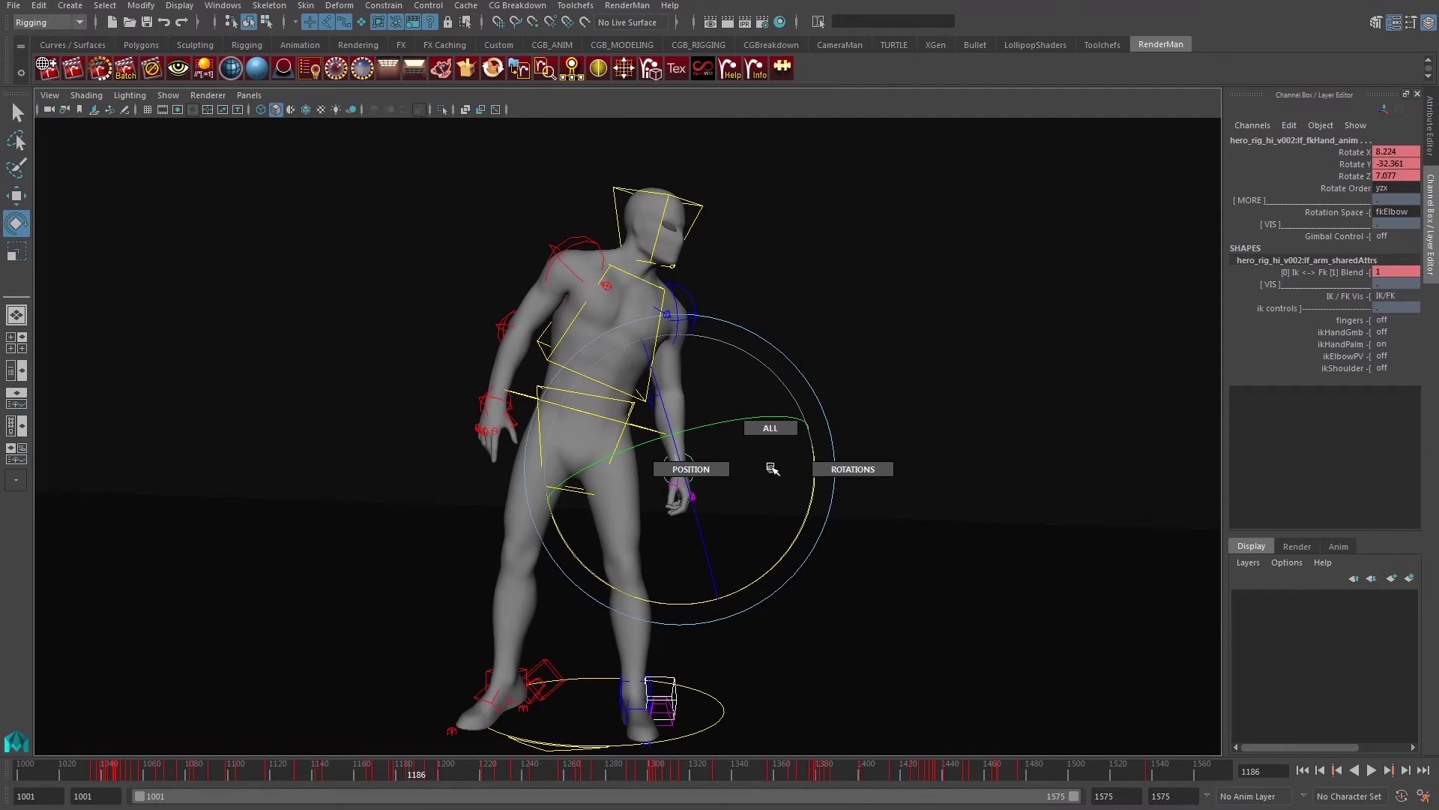
mouse_move(632, 563)
alt+right_down()
mouse_move(828, 504)
mouse_move(894, 568)
alt+right_up()
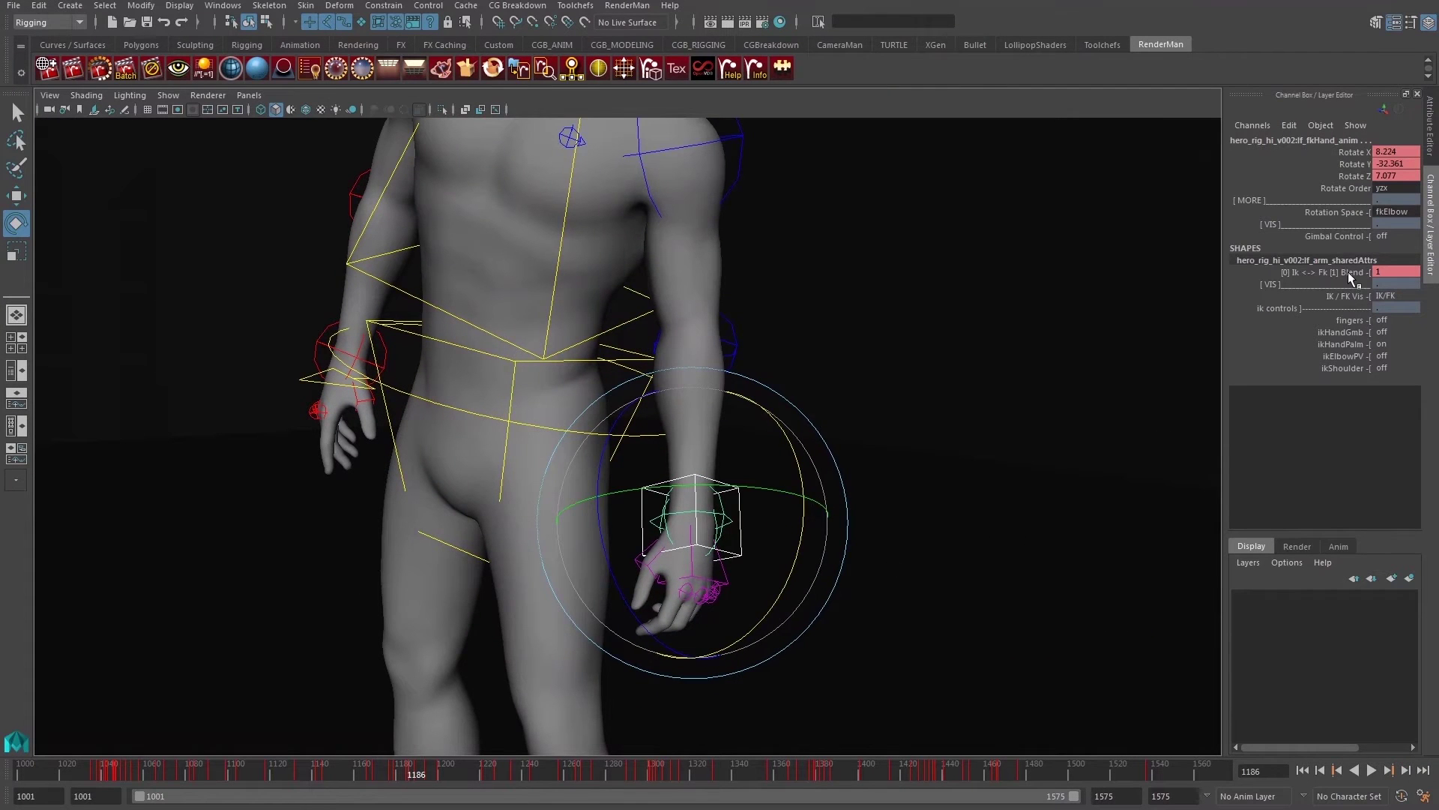
alt+drag(824, 540, 771, 566)
click(715, 483)
key(w)
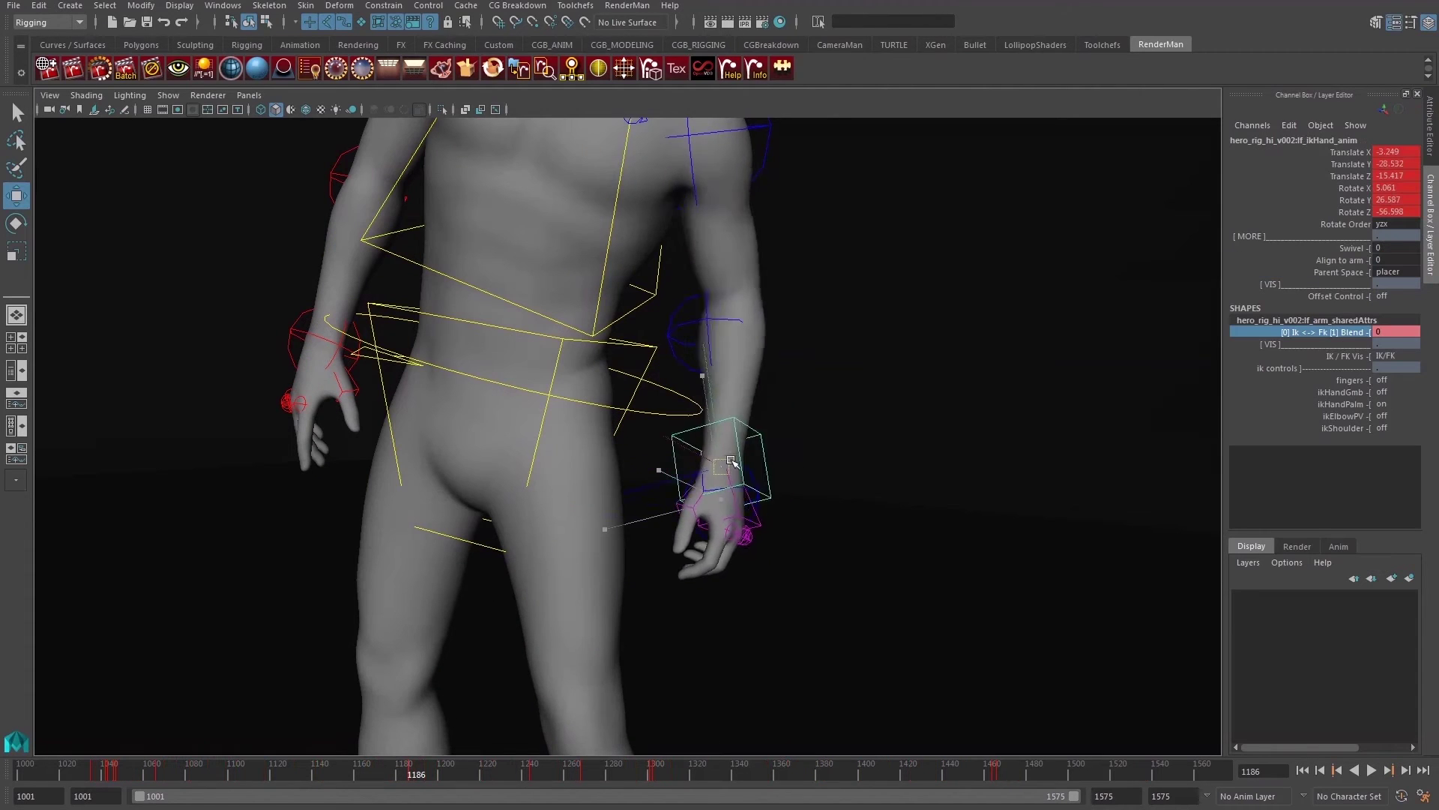
mouse_move(765, 480)
mouse_down()
mouse_move(832, 391)
mouse_move(943, 373)
mouse_move(969, 333)
mouse_up()
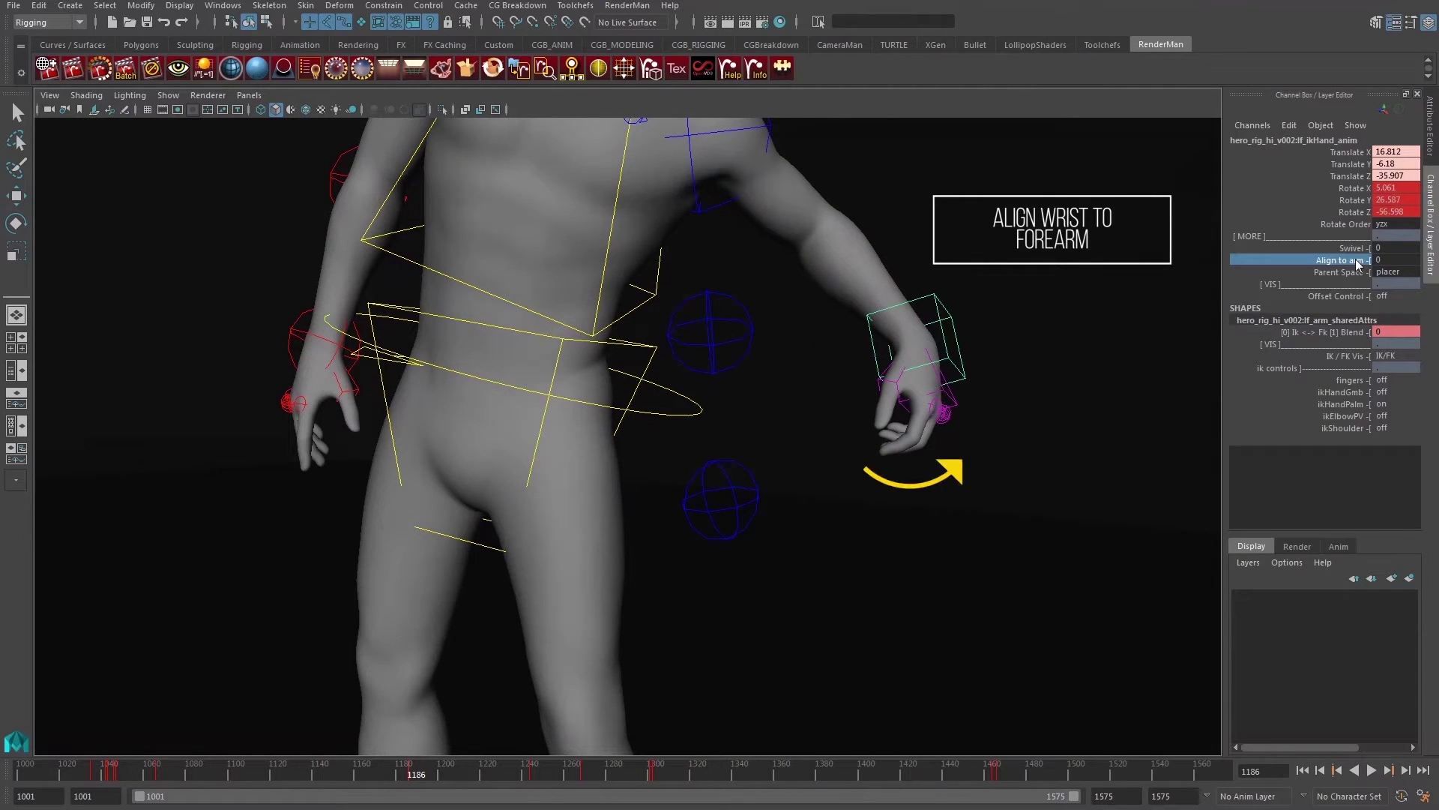
key(w)
drag(939, 307, 805, 353)
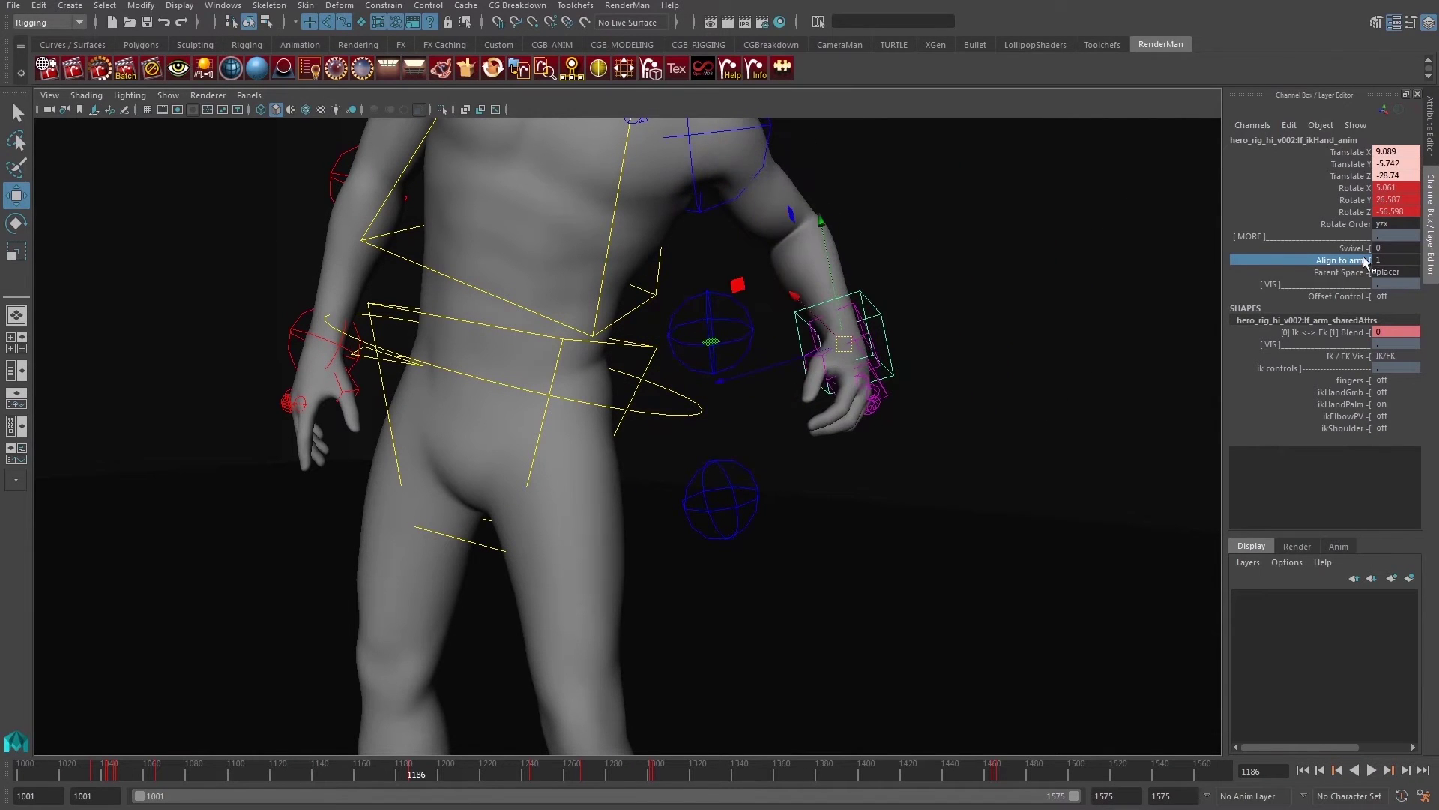
Swivel the left elbow, then turn on and select the ikElbowPV control.
alt+drag(1055, 320, 1391, 268)
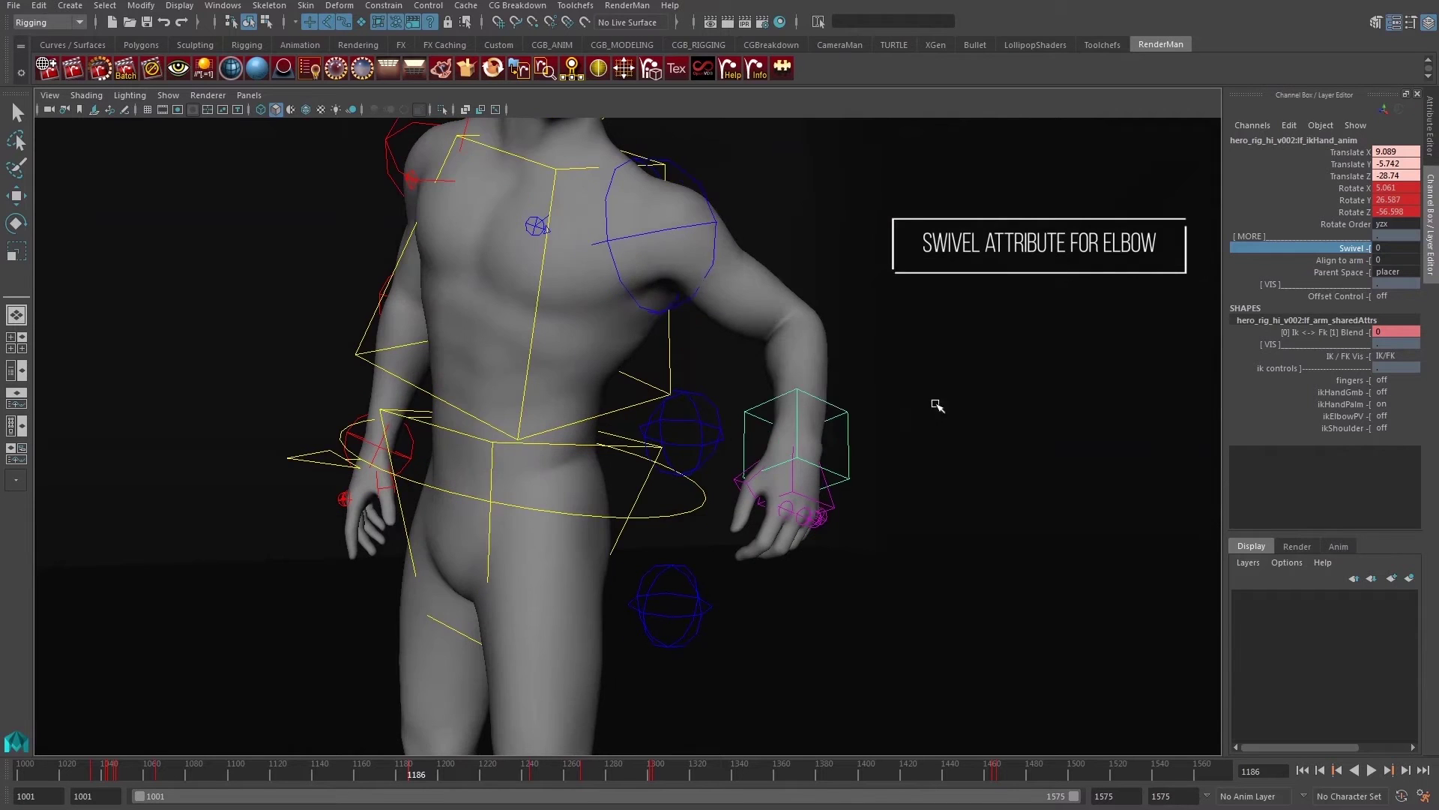
middle_drag(935, 405, 994, 420)
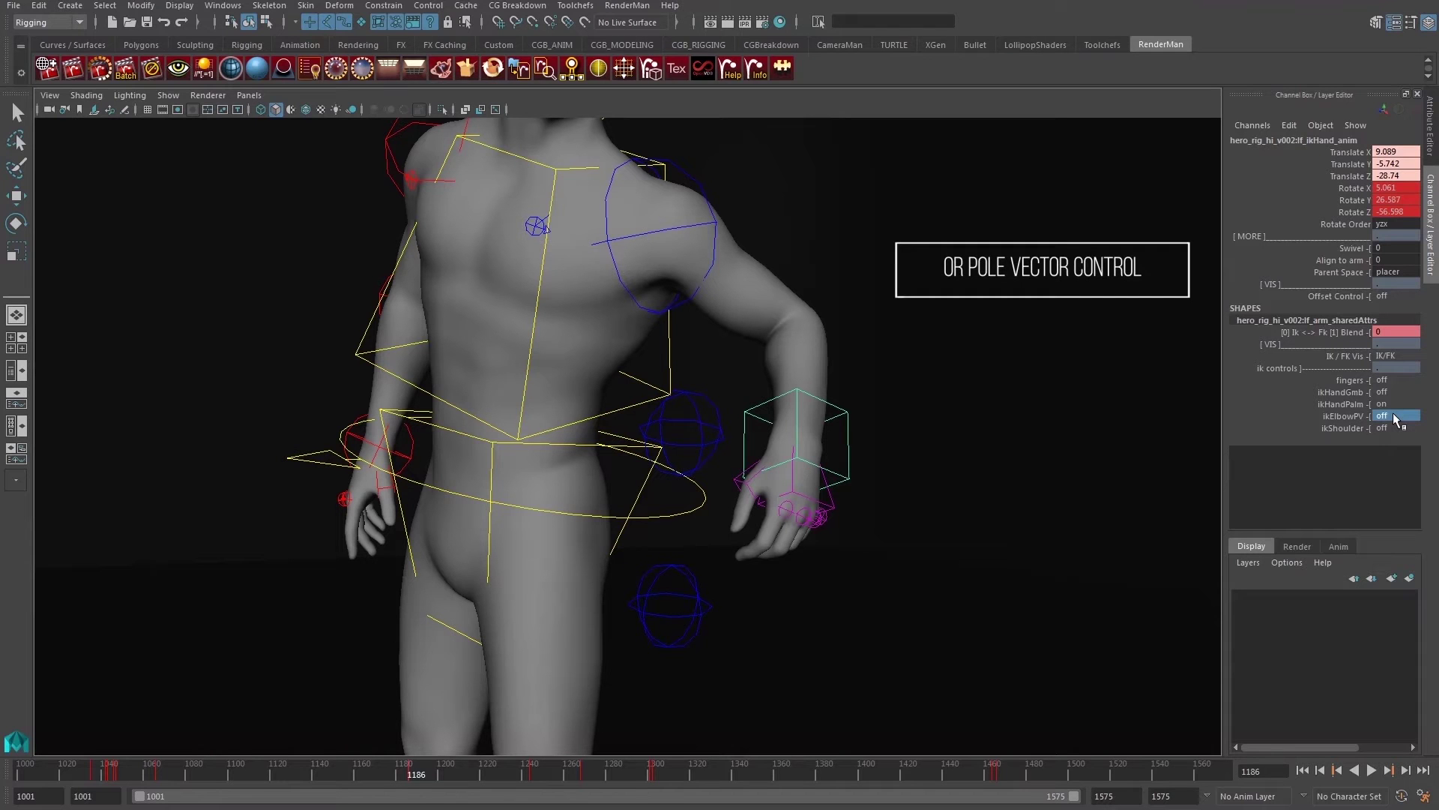
middle_drag(1392, 416, 1410, 416)
click(891, 330)
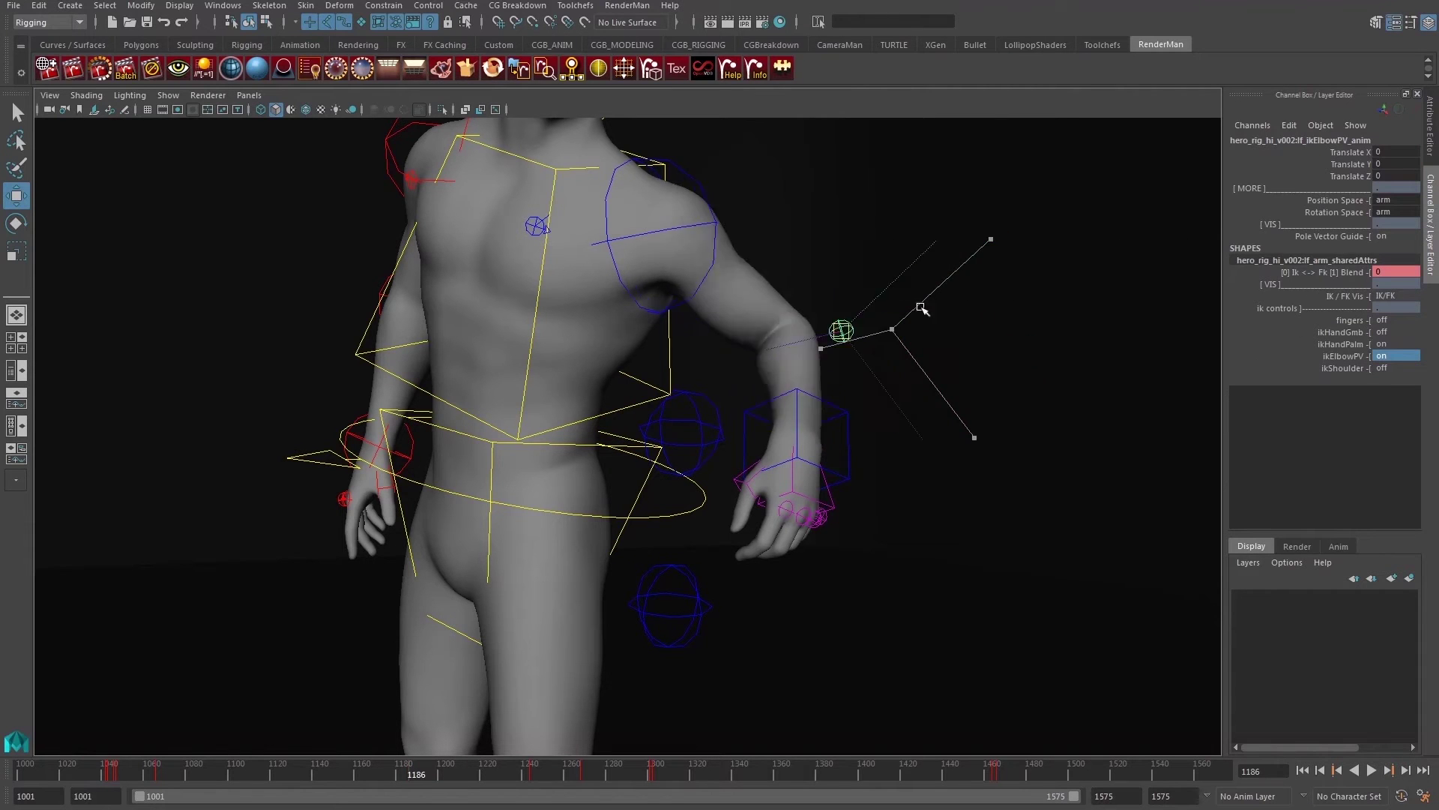
mouse_move(954, 582)
alt+mouse_down()
mouse_move(796, 541)
mouse_move(860, 569)
mouse_move(895, 534)
mouse_move(724, 547)
mouse_move(794, 541)
alt+mouse_up()
Adjust lf_ikFoot_anim Swivel and toggle ikKneePV on, then back off.
click(828, 592)
click(1349, 248)
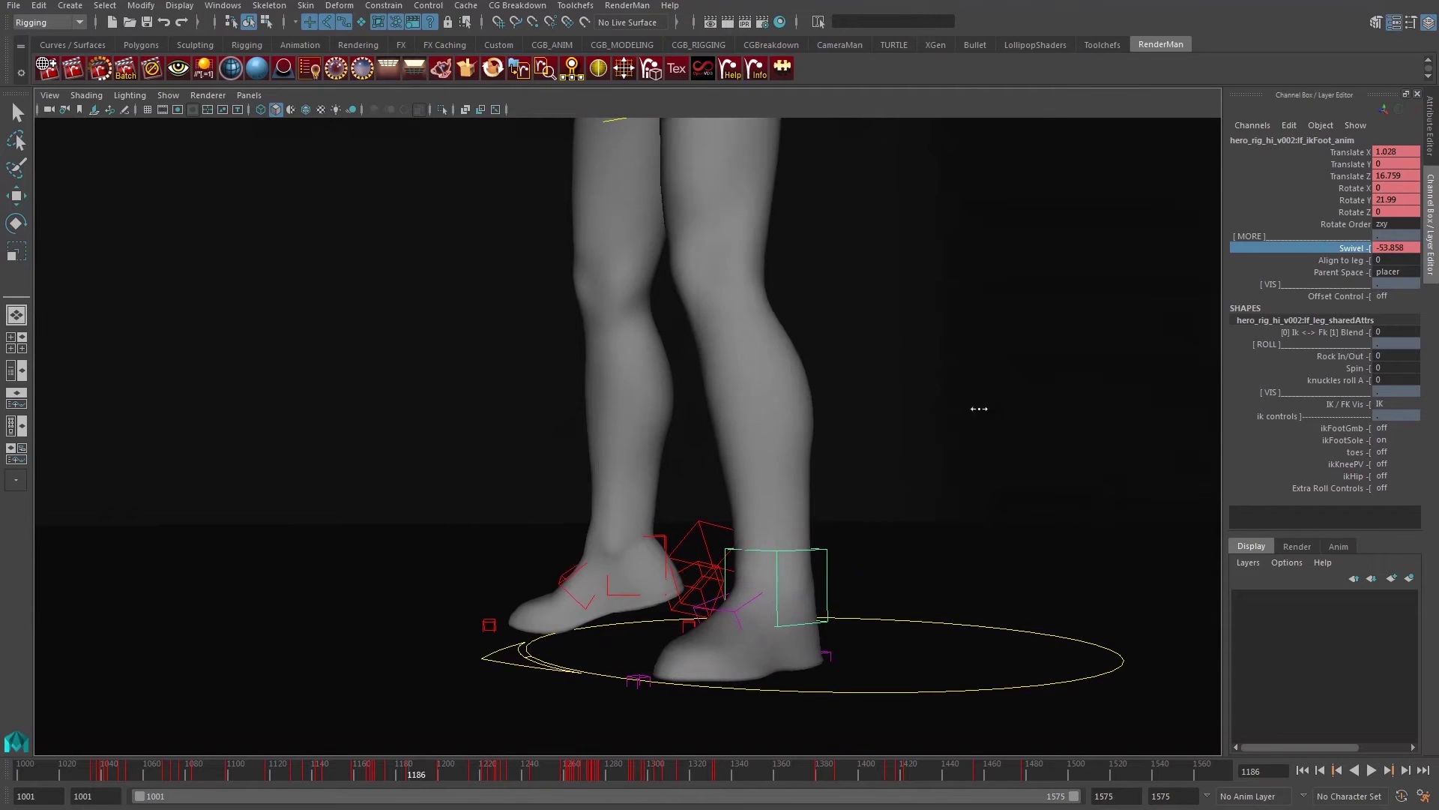
click(1398, 493)
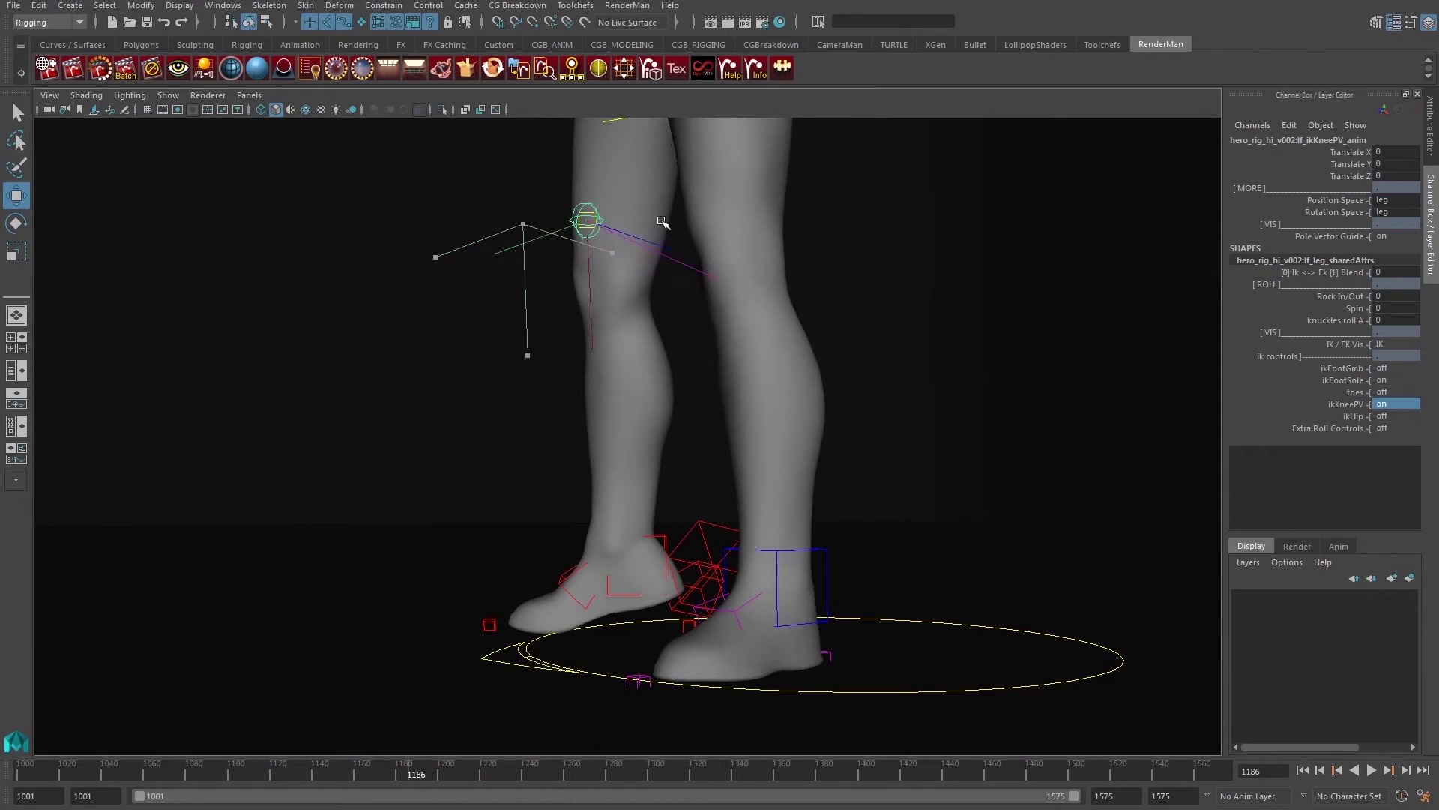
mouse_move(662, 223)
alt+mouse_down()
mouse_move(459, 295)
mouse_move(874, 452)
alt+mouse_up()
key(ctrl+z)
Rotate the toe-pivot control to roll the left foot onto its toe.
mouse_move(874, 453)
alt+right_down()
mouse_move(800, 585)
mouse_move(607, 460)
alt+right_up()
click(530, 610)
key(e)
mouse_move(659, 450)
mouse_down()
mouse_move(649, 539)
mouse_move(659, 487)
mouse_up()
Roll the foot with the heel pivot, then set lf_ikFoot_anim toes to on.
click(997, 637)
mouse_move(871, 566)
mouse_down()
mouse_move(874, 590)
mouse_move(787, 524)
mouse_up()
click(1008, 510)
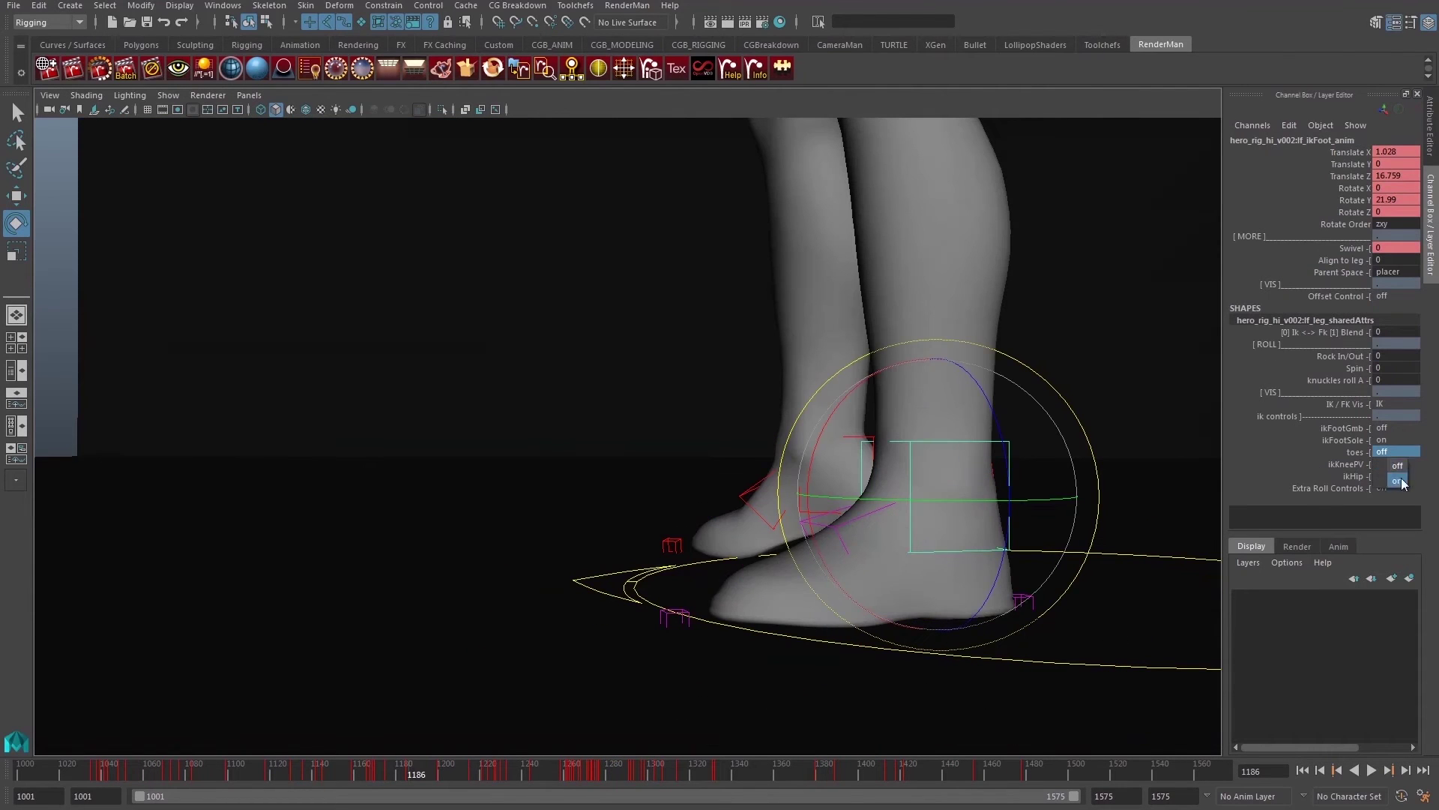
click(1399, 480)
click(714, 558)
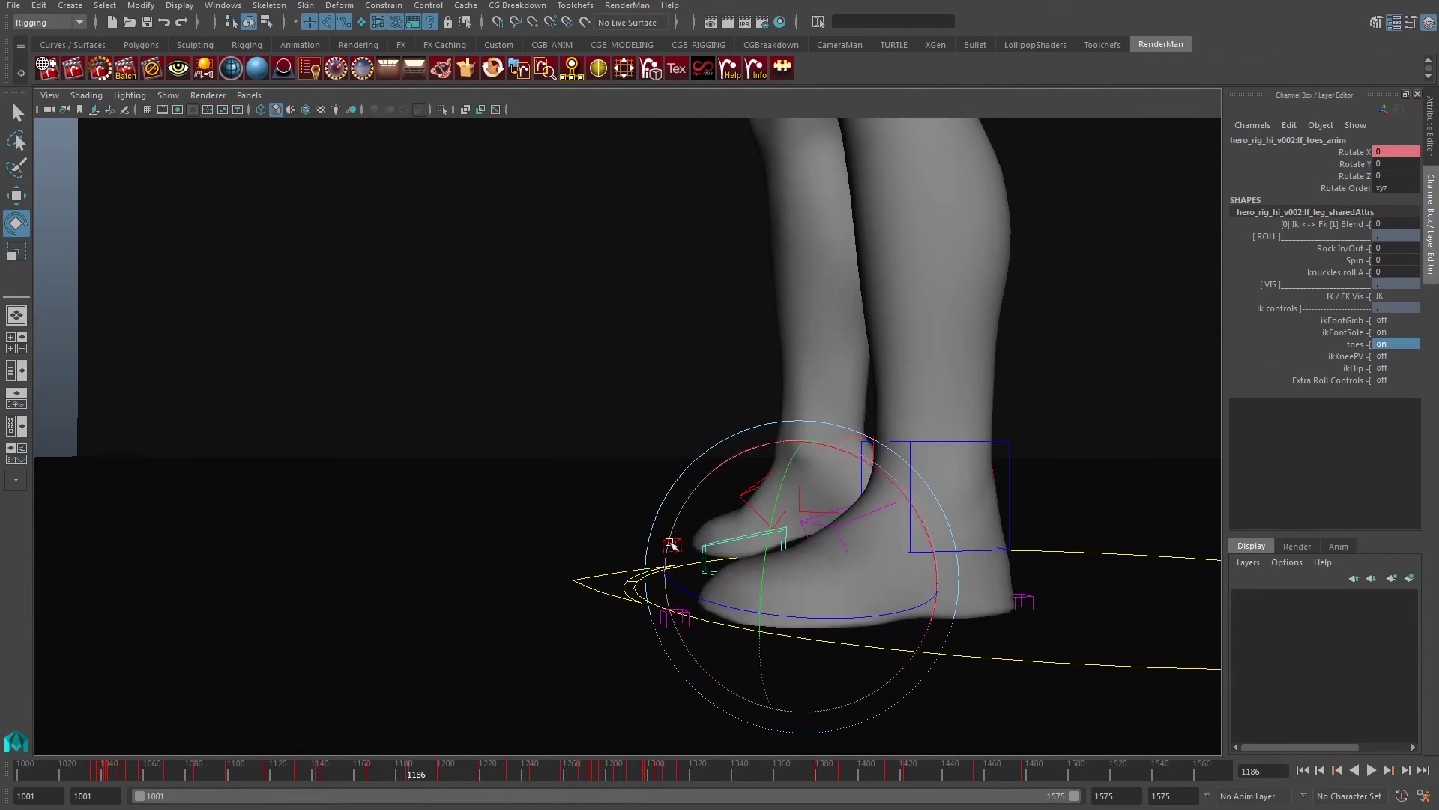
Rock the left IK foot outward and spin it, letting it return.
click(1008, 481)
alt+drag(1092, 411, 1067, 465)
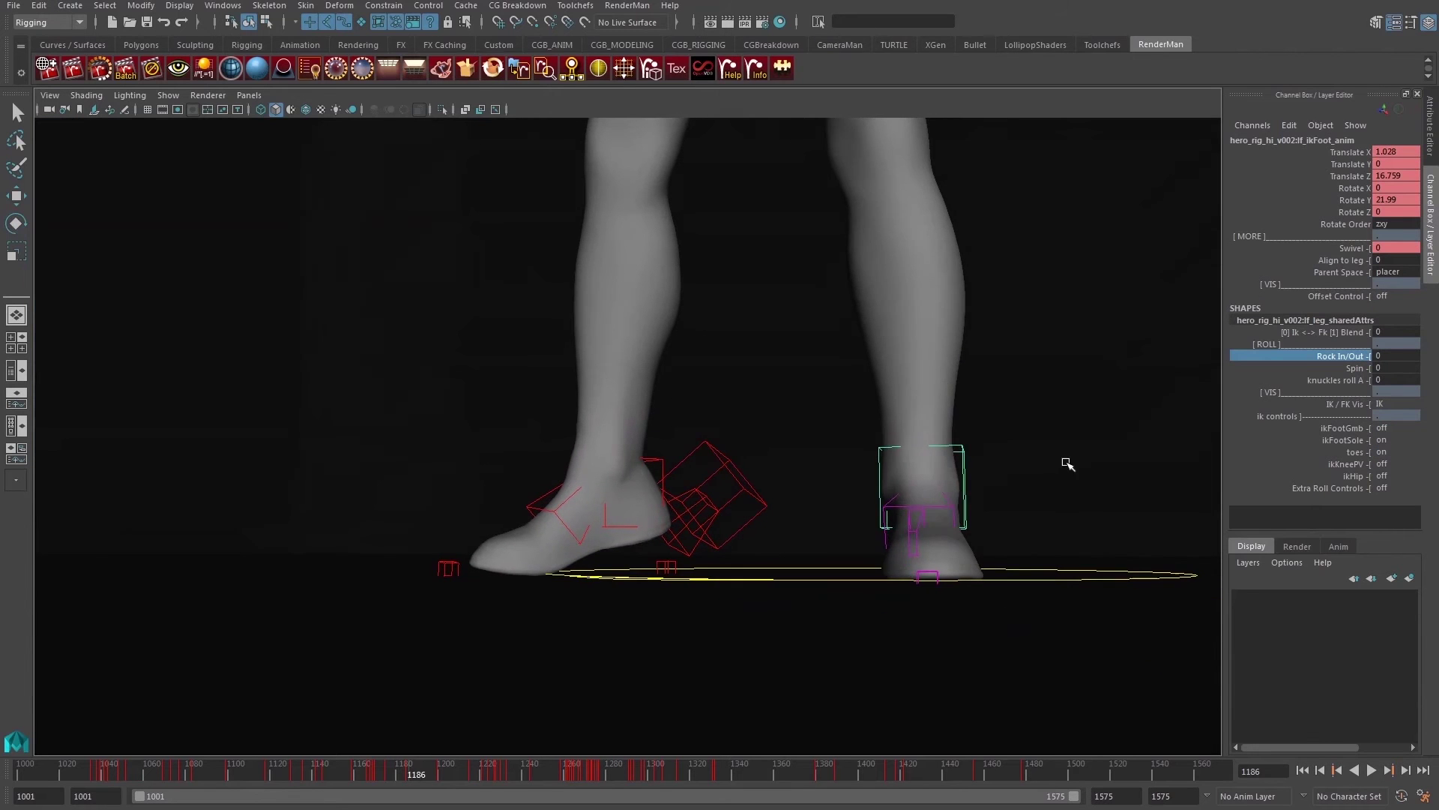
mouse_move(1066, 466)
middle_down()
mouse_move(838, 476)
mouse_move(1065, 450)
middle_up()
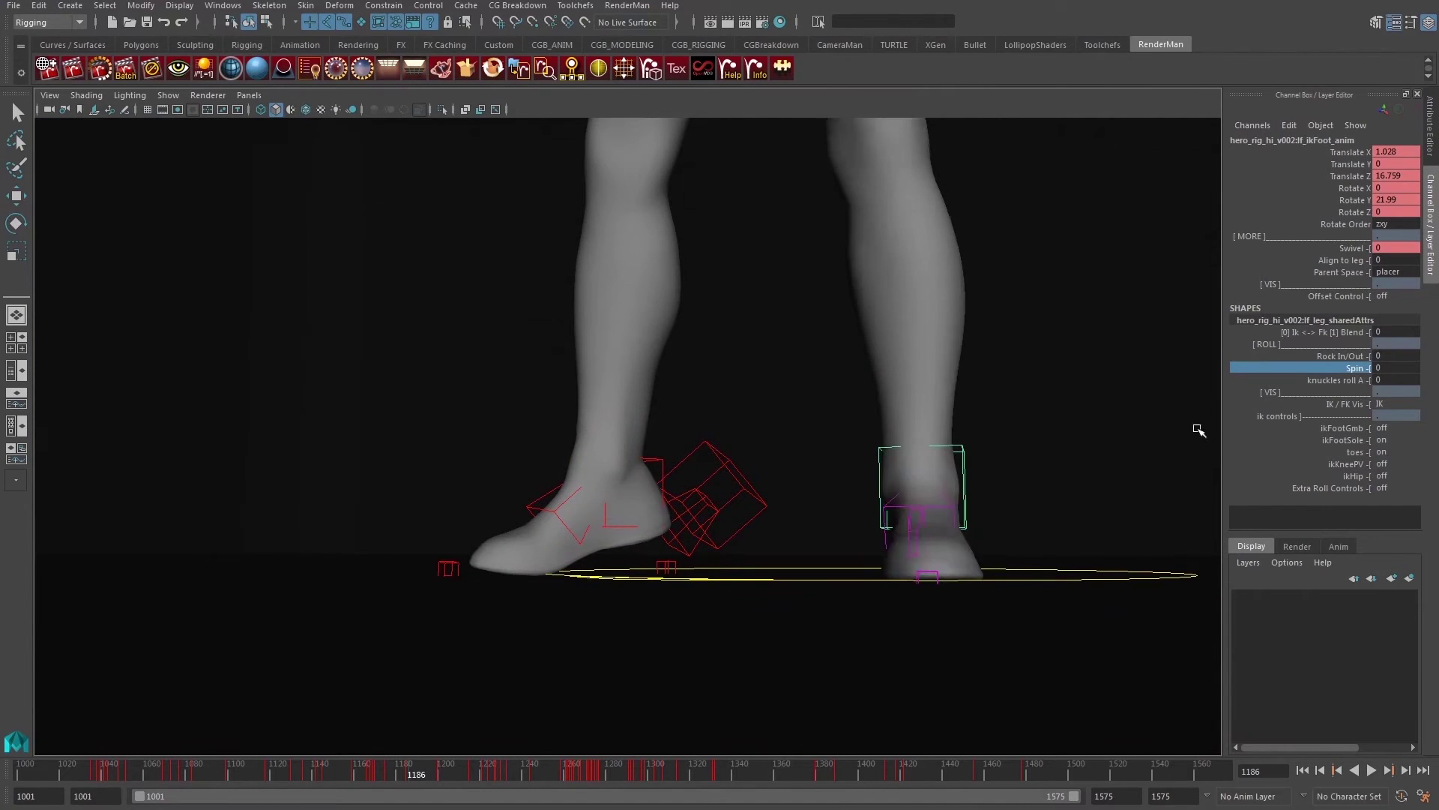
middle_drag(1198, 430, 982, 442)
alt+drag(982, 442, 973, 447)
Set the left leg's Ik<->Fk Blend to 1 and IK/FK Vis to FK, selecting lf_fkFoot_anim.
click(1360, 332)
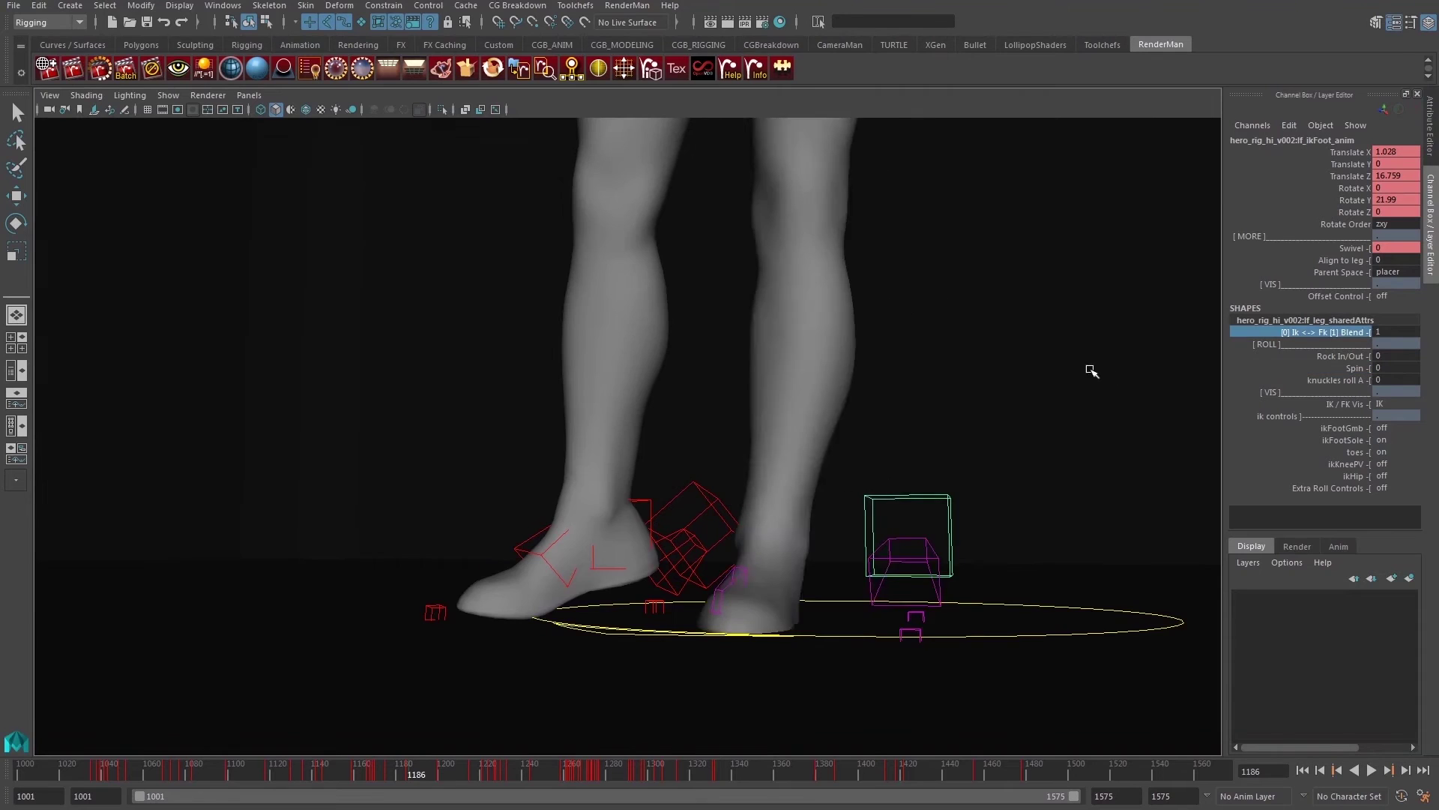
alt+drag(1092, 369, 975, 420)
click(1396, 404)
scroll(802, 464, down, 3)
scroll(802, 464, up, 5)
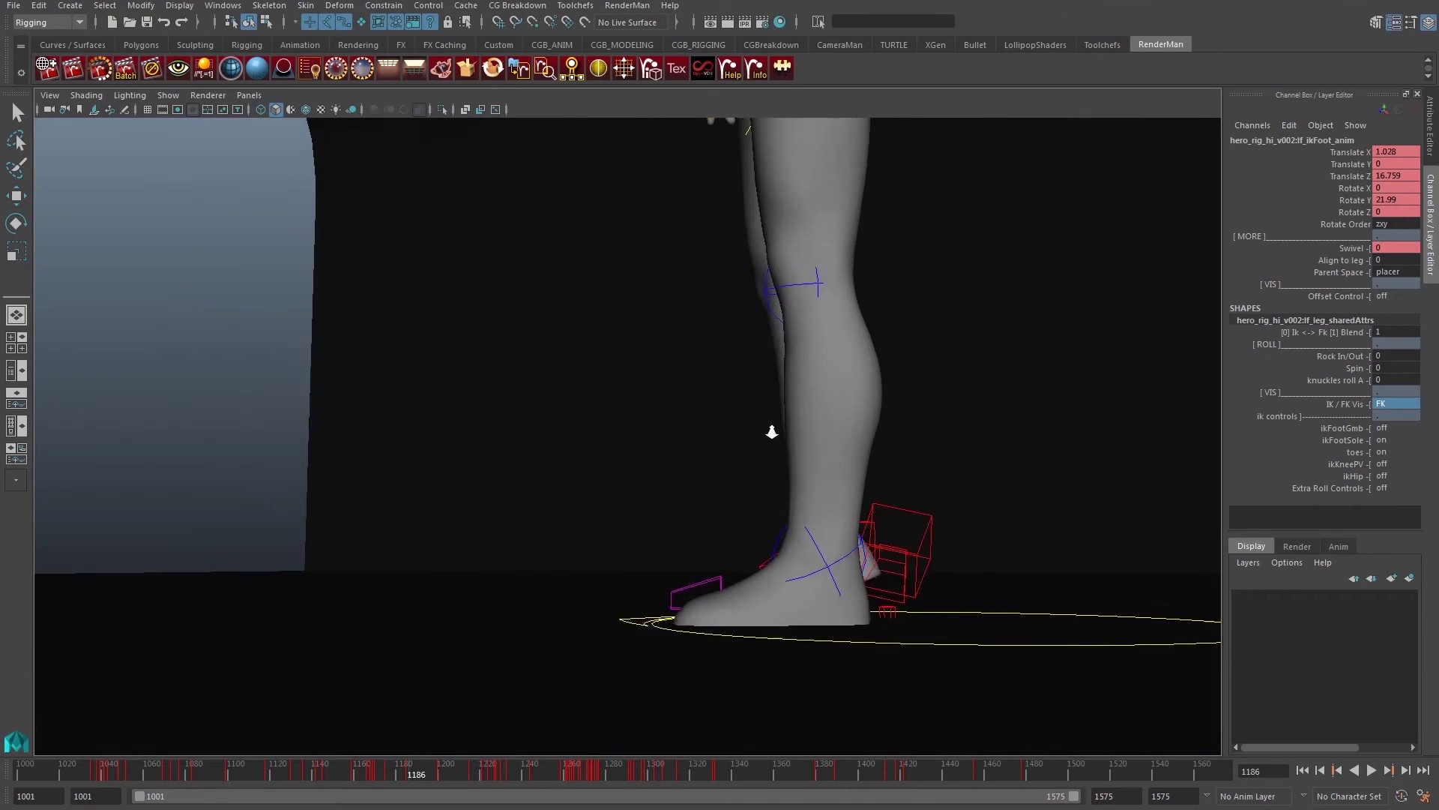
click(760, 568)
key(e)
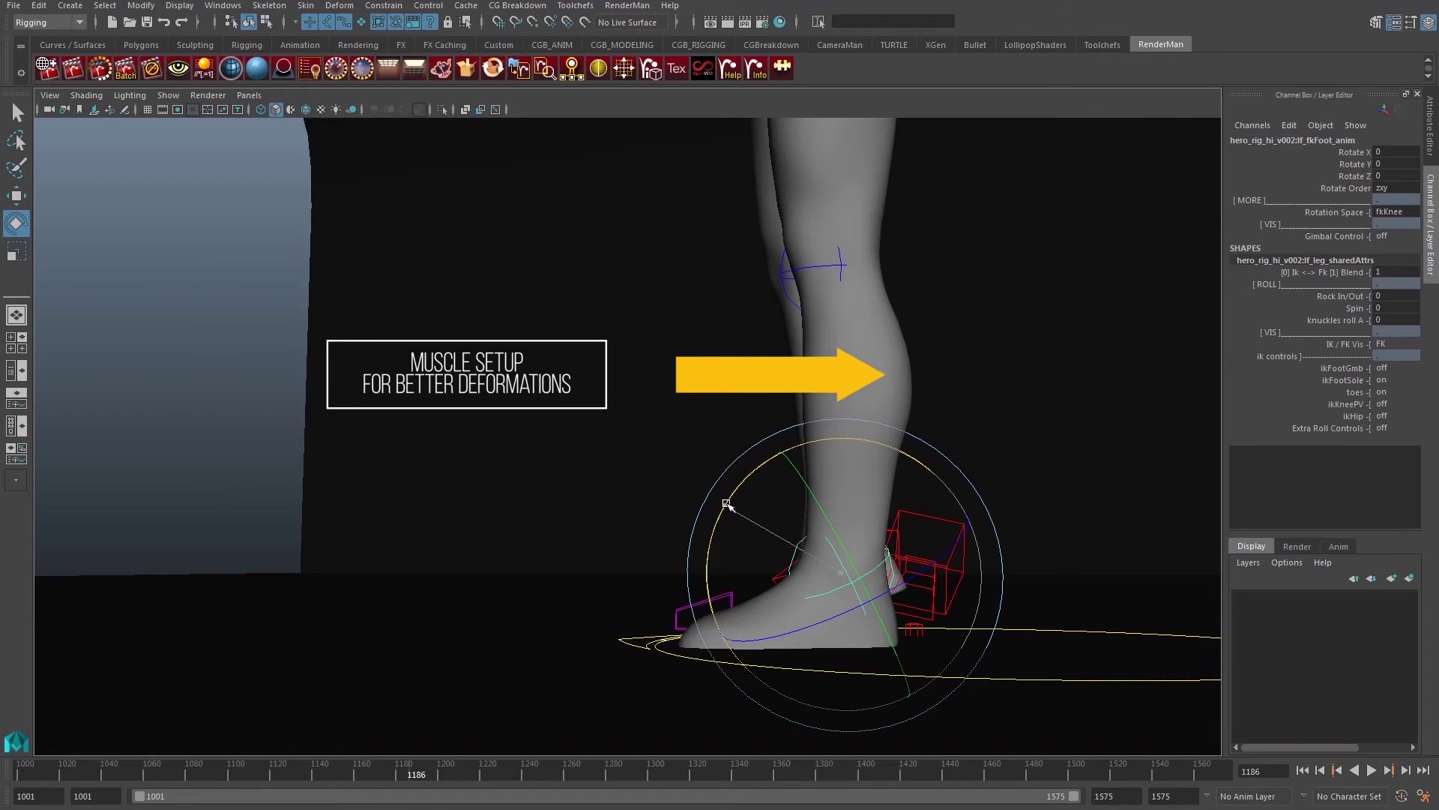
Rotate lf_fkFoot_anim further upward.
drag(743, 484, 737, 502)
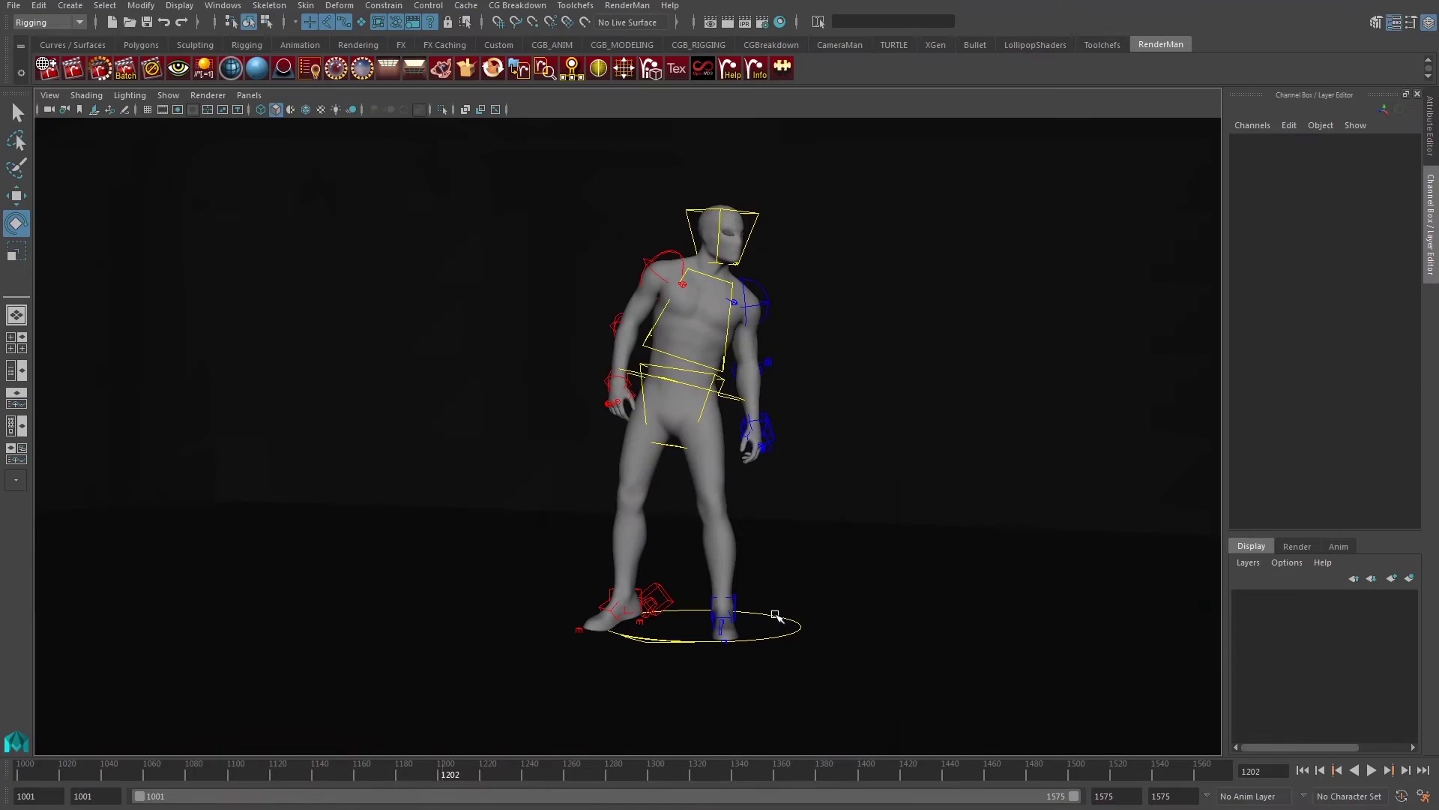
Select cn_placer_anim, zoom onto the torso, and scrub frames 1202–1249 to watch arm muscle jiggle.
click(775, 613)
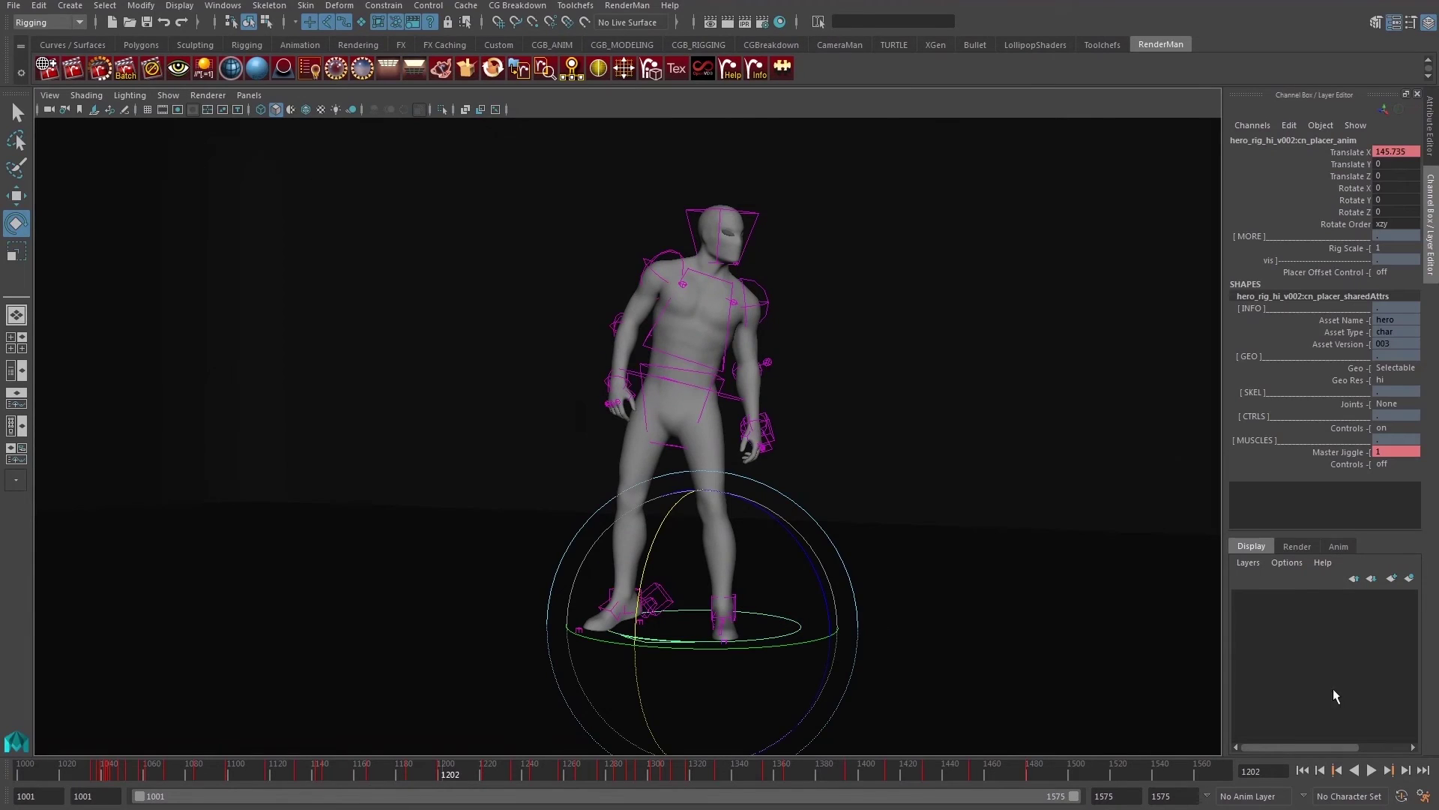
scroll(838, 475, up, 3)
scroll(874, 482, up, 3)
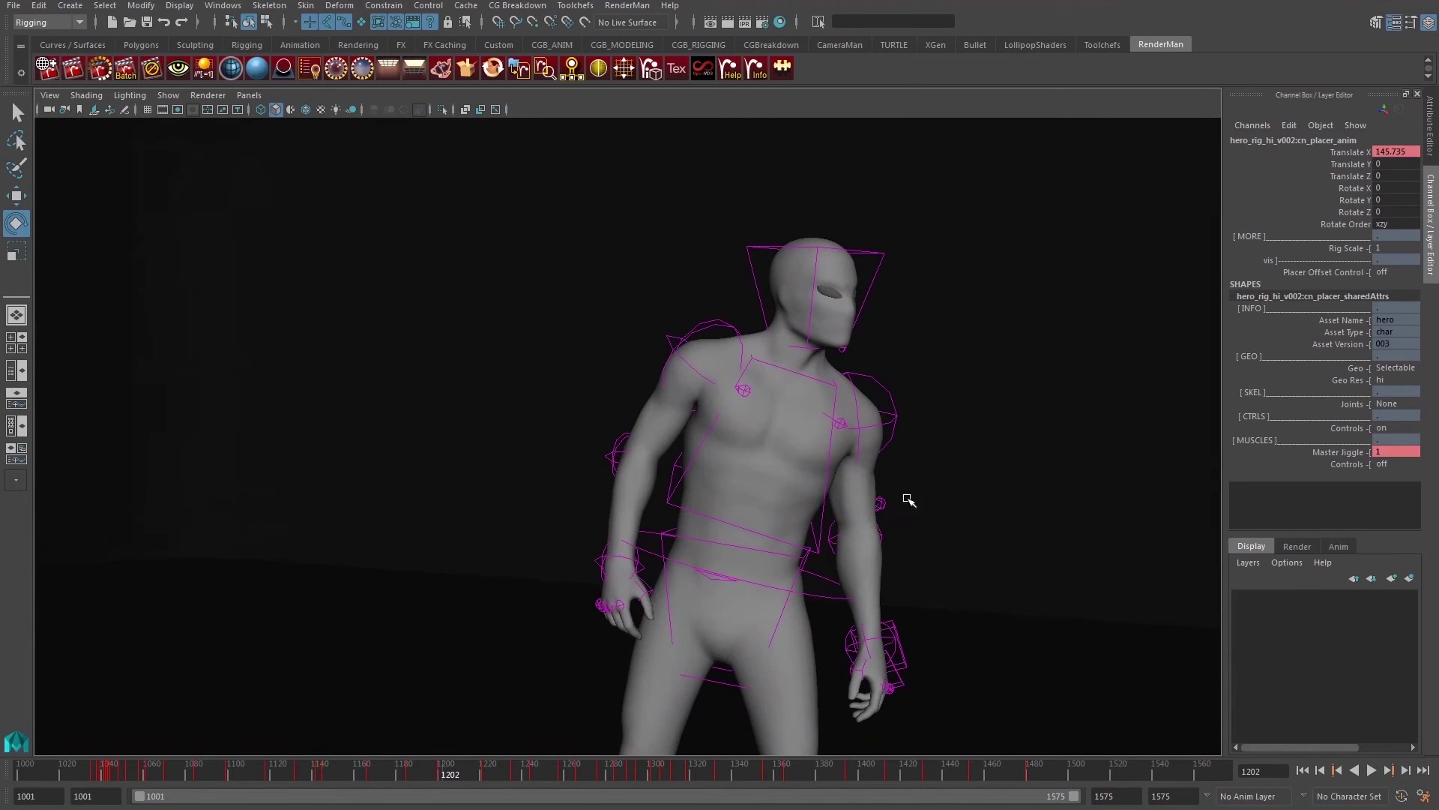
scroll(910, 499, up, 2)
drag(450, 775, 518, 779)
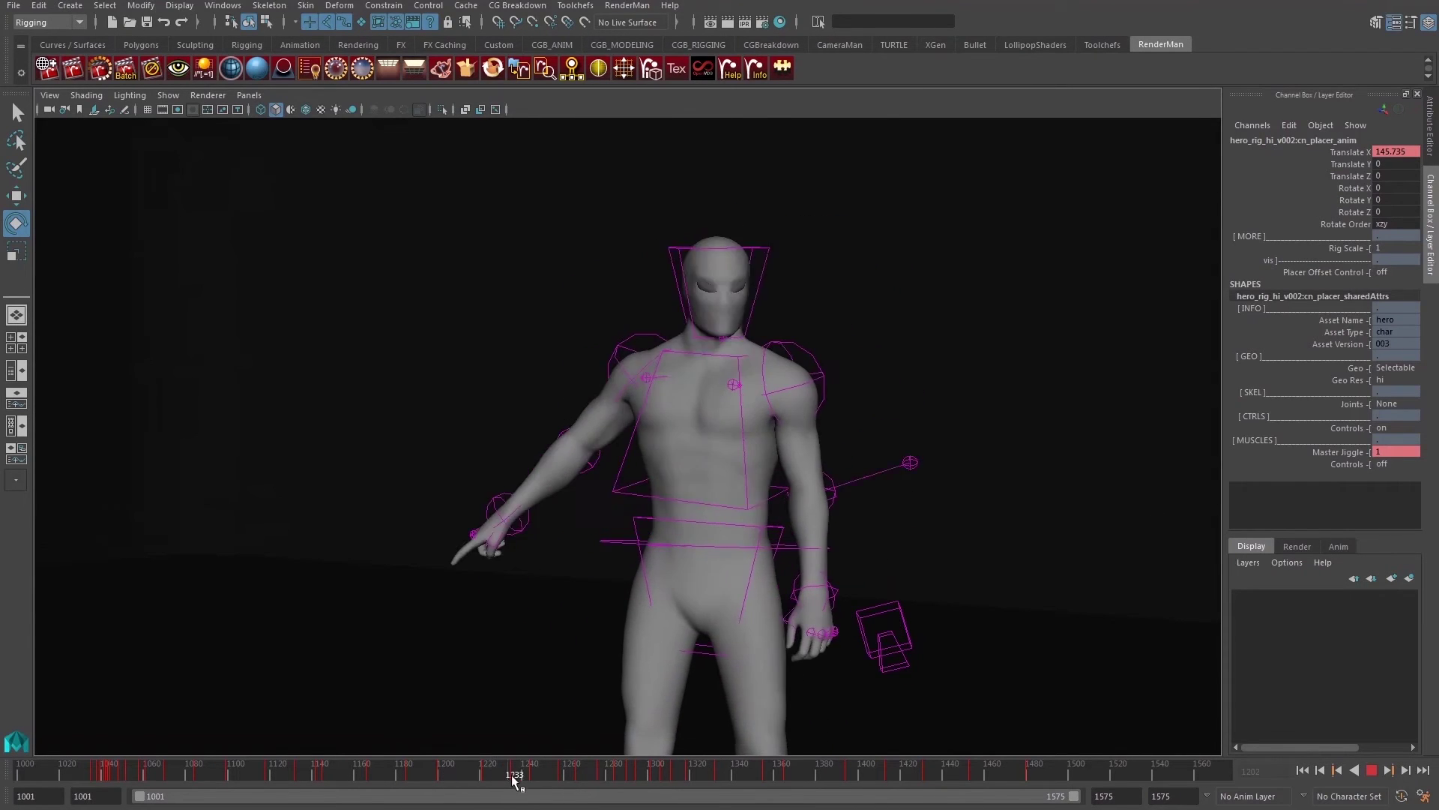
scroll(937, 596, up, 3)
scroll(937, 596, up, 2)
scroll(855, 578, up, 1)
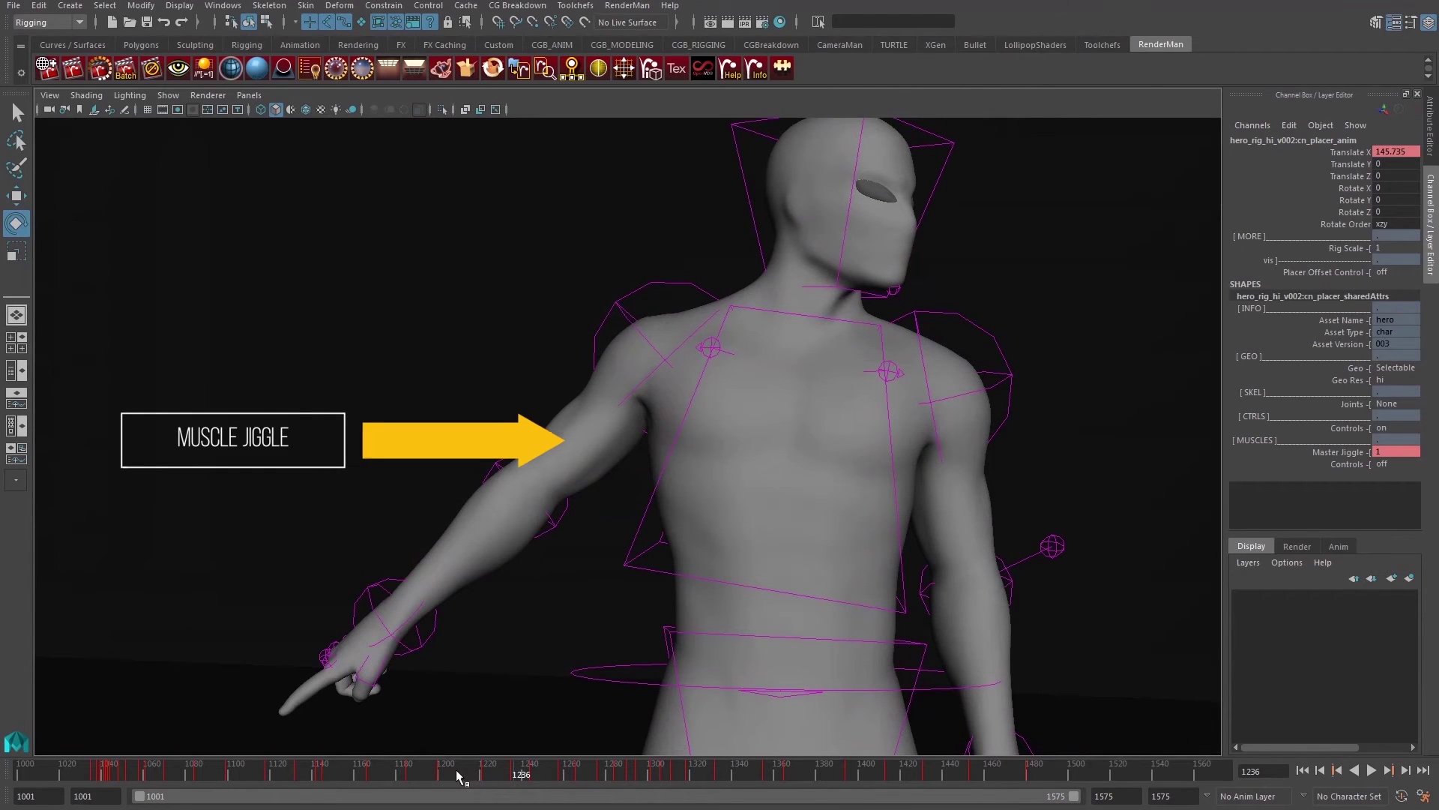
drag(456, 771, 547, 773)
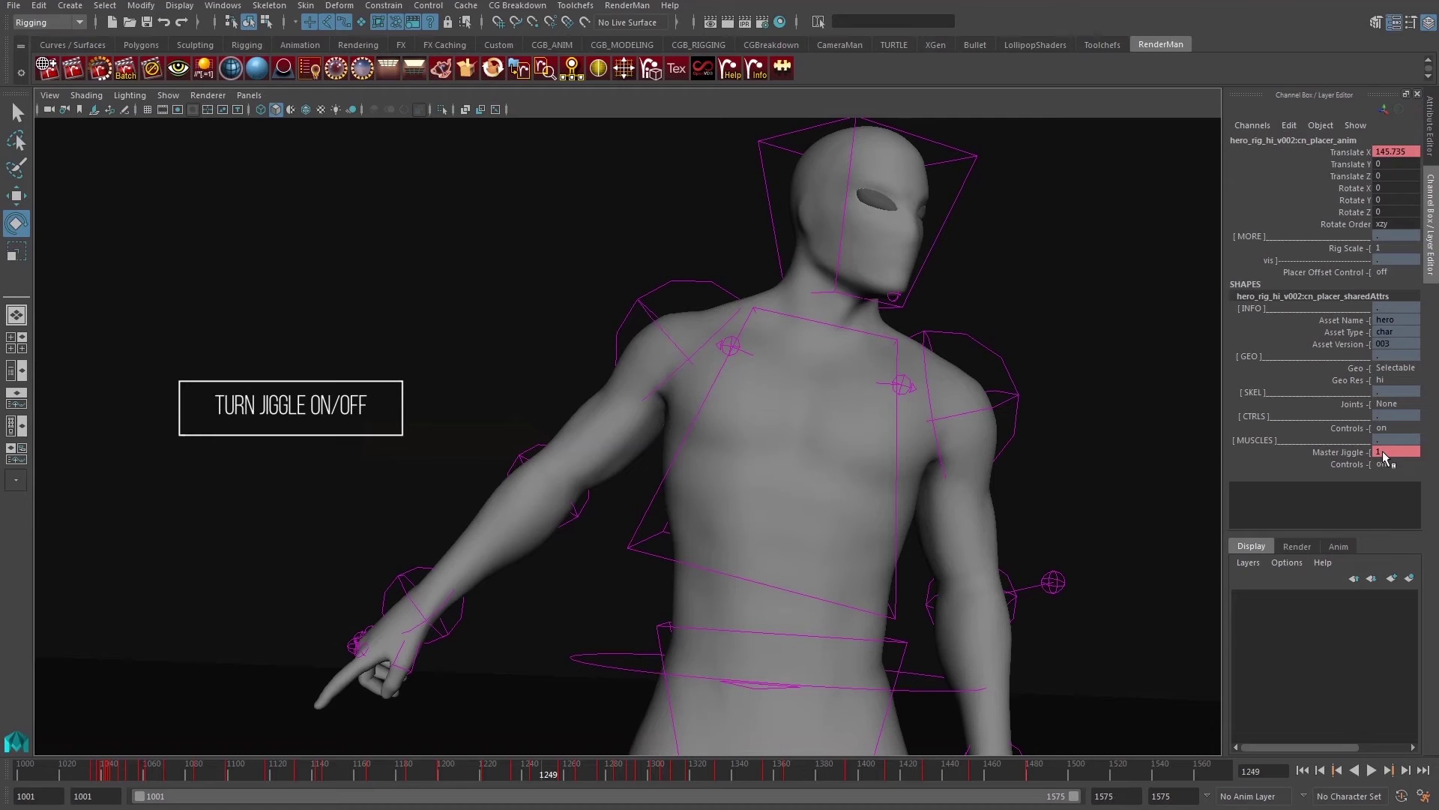
Mute Master Jiggle, scrub frames without jiggle, then unmute it and scrub back.
click(1358, 452)
right_click(1357, 454)
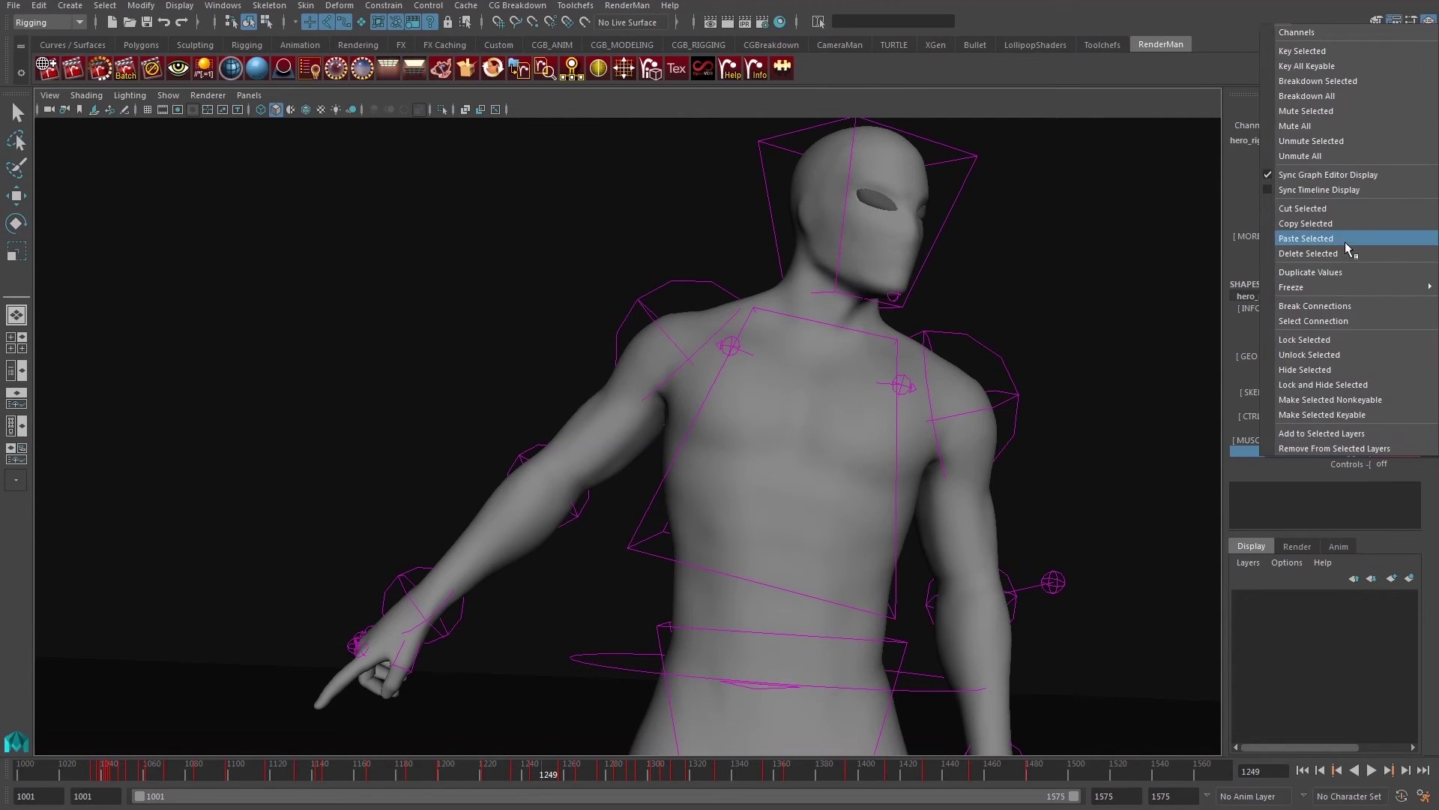
click(1334, 113)
mouse_move(528, 780)
mouse_down()
mouse_move(480, 776)
mouse_move(517, 775)
mouse_up()
right_click(1349, 455)
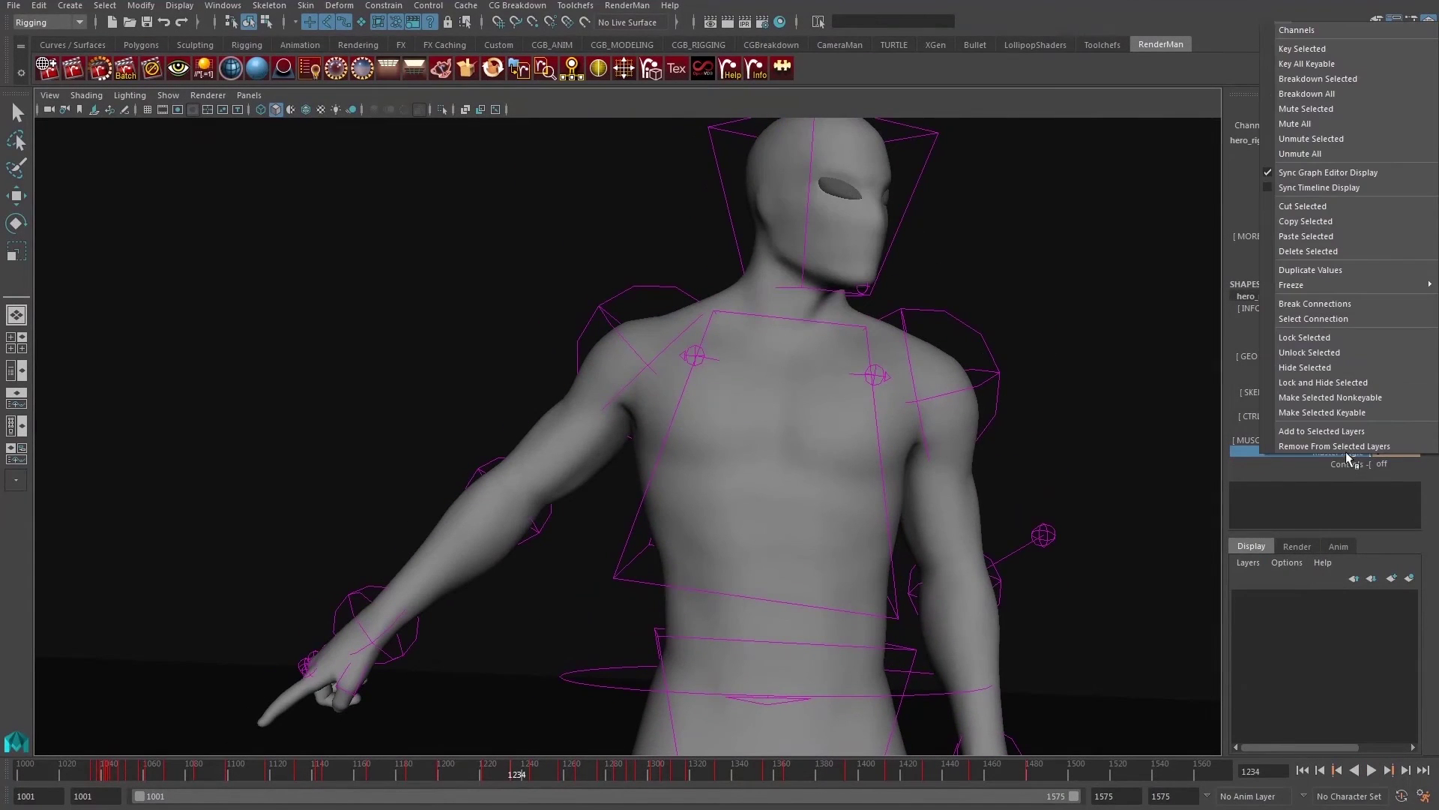
click(1330, 178)
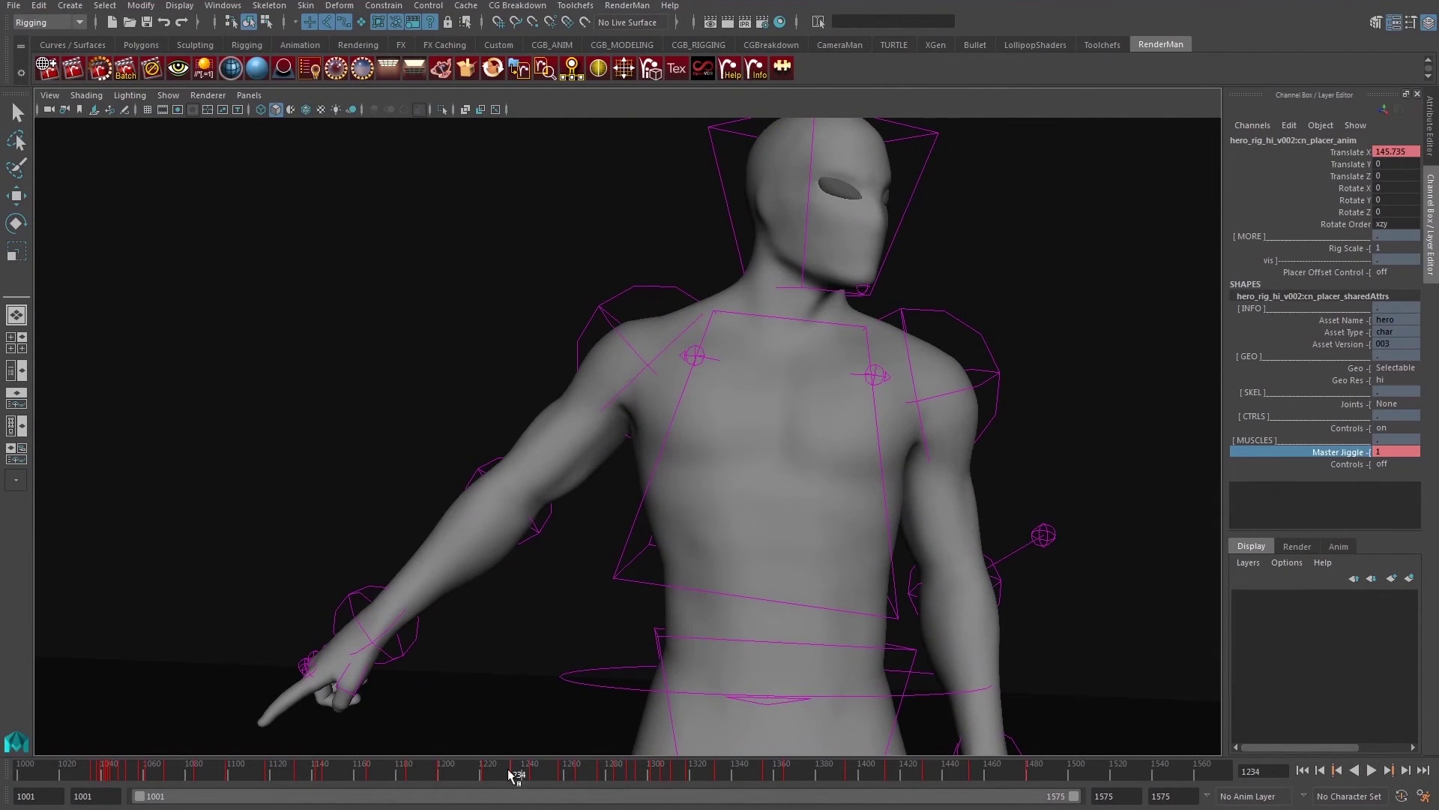
mouse_move(513, 774)
mouse_down()
mouse_move(488, 776)
mouse_move(536, 776)
mouse_move(476, 776)
mouse_move(517, 778)
mouse_up()
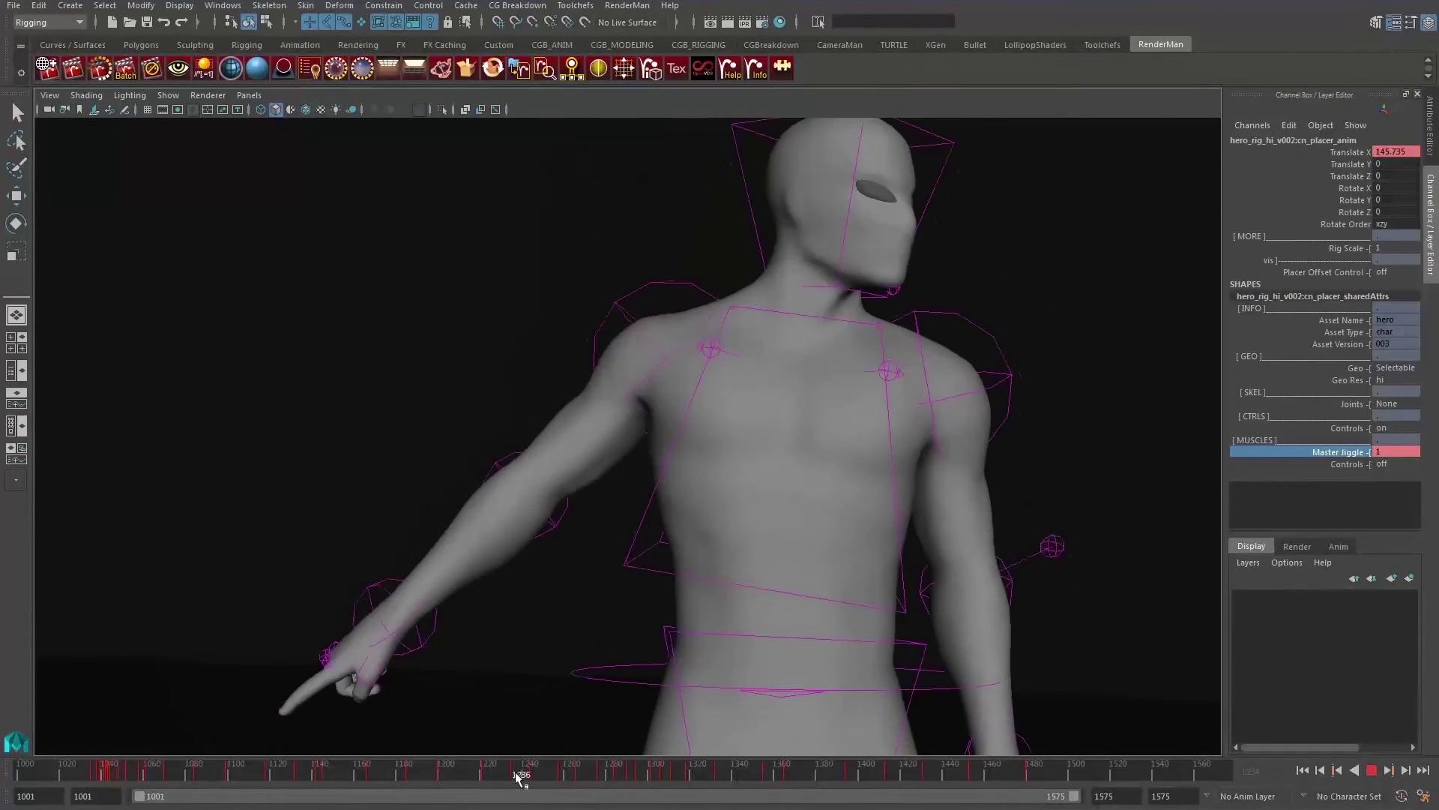
Scrub from frame 1266 to 1316 to view arm and chest jiggle, then open the muscle Controls choice.
alt+right_drag(957, 653, 466, 584)
drag(549, 776, 698, 776)
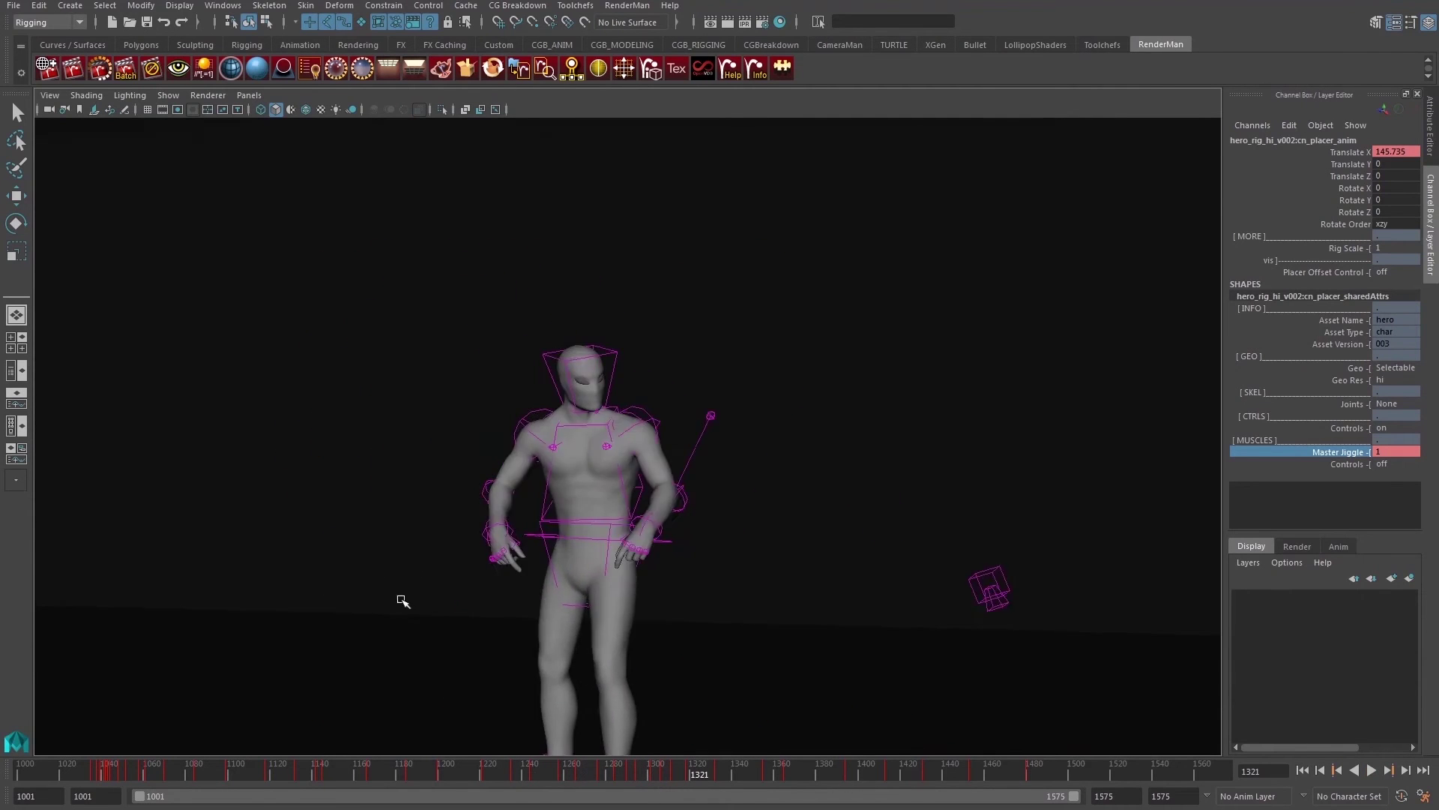
alt+right_drag(404, 602, 717, 482)
mouse_move(690, 776)
mouse_down()
mouse_move(643, 776)
mouse_move(709, 775)
mouse_move(643, 774)
mouse_move(670, 778)
mouse_up()
drag(697, 783, 688, 779)
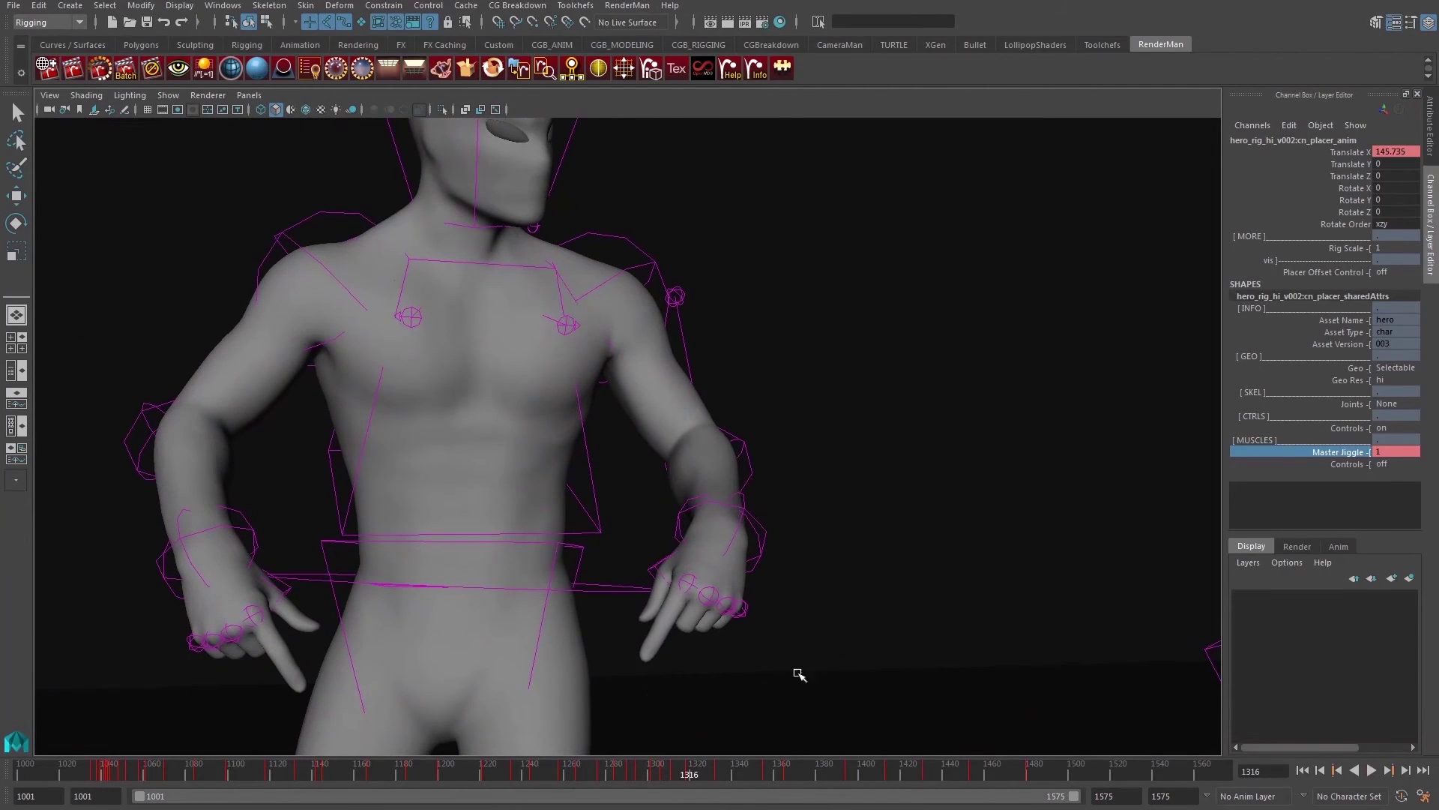
click(1393, 466)
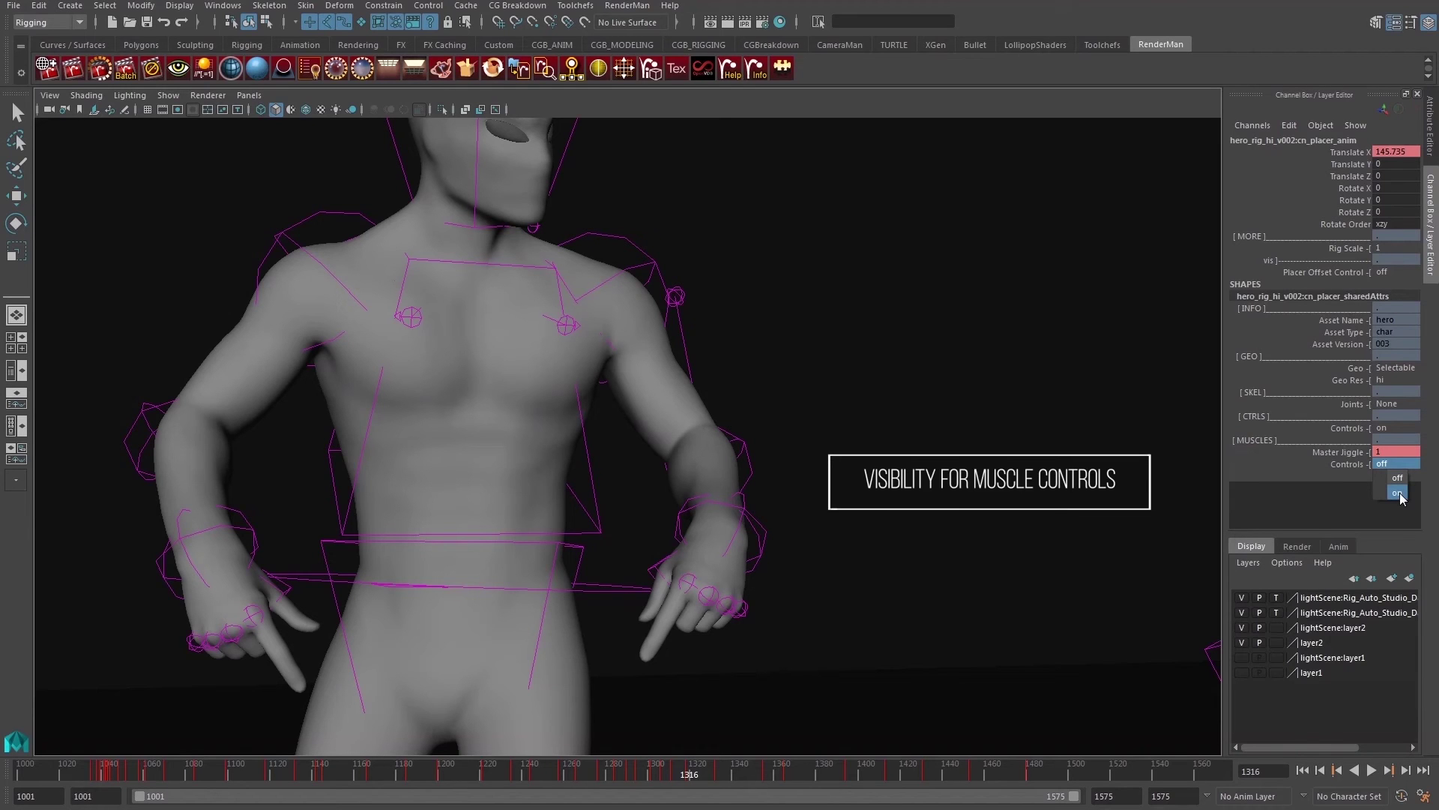
Turn on the muscle controls and select the lf_triceps muscle control.
click(1399, 493)
click(660, 448)
key(e)
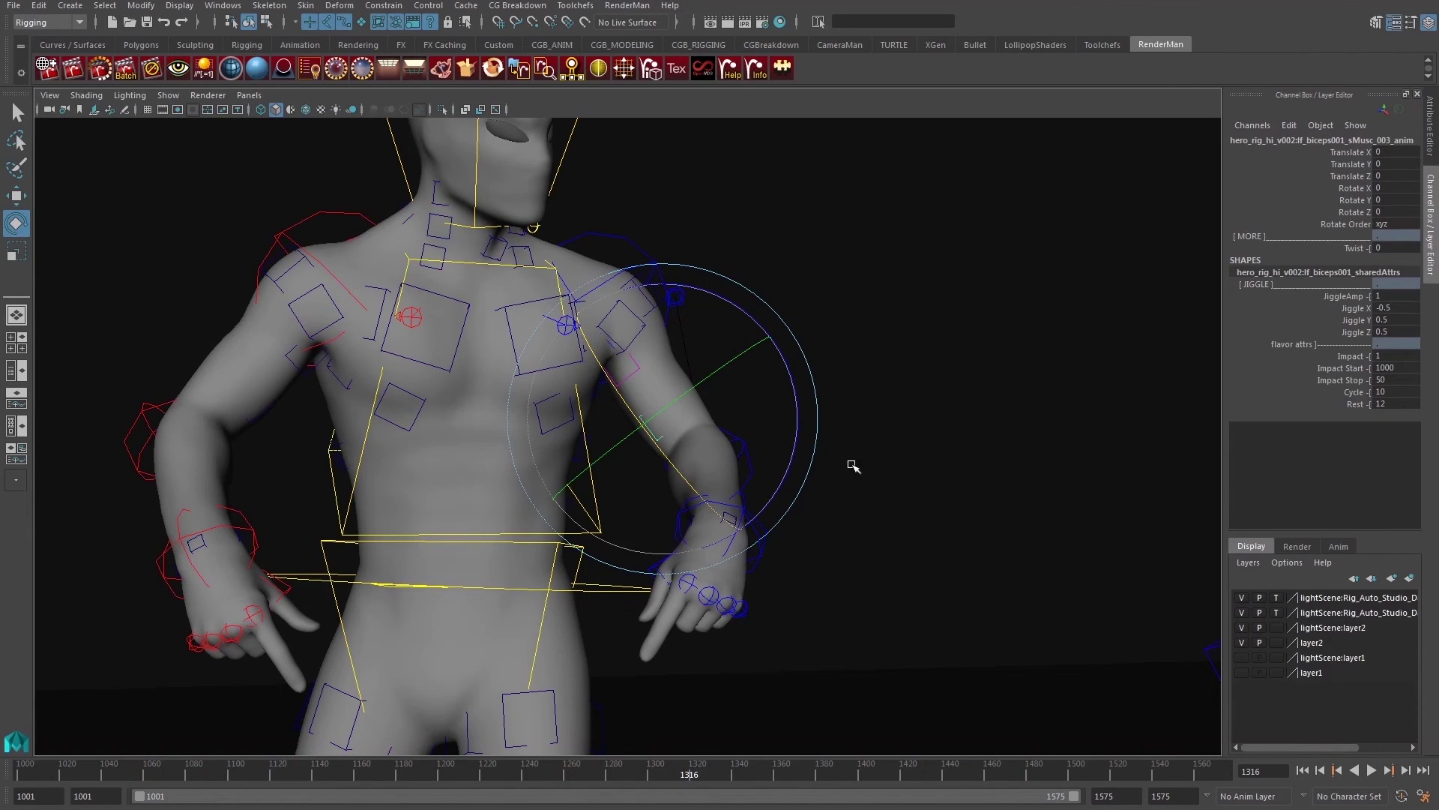
key(q)
alt+drag(838, 471, 1043, 311)
click(1049, 319)
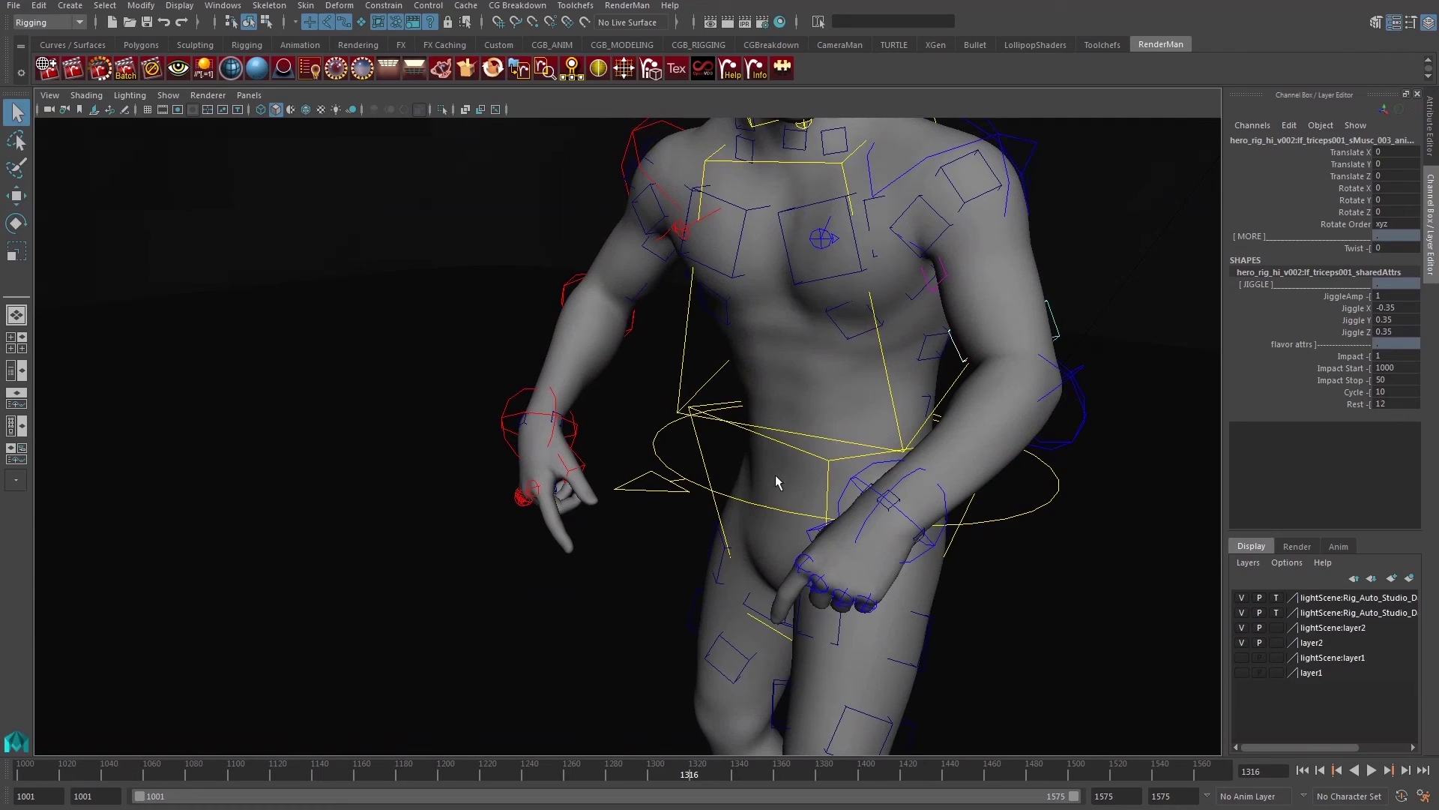
alt+drag(775, 477, 771, 504)
Key the triceps JiggleAmp at 1 on frame 1294, then move to frame 1330.
drag(649, 774, 643, 774)
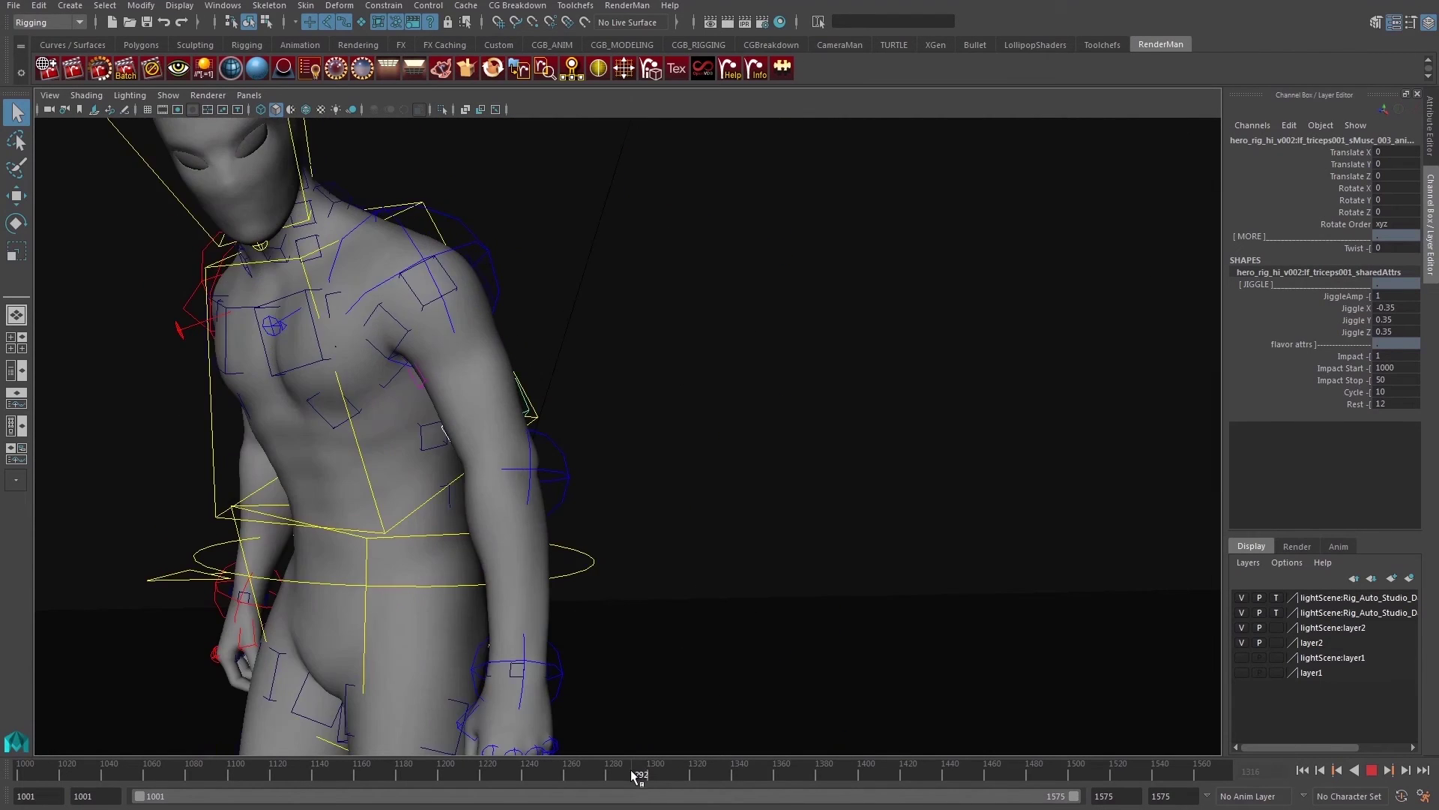
click(1357, 296)
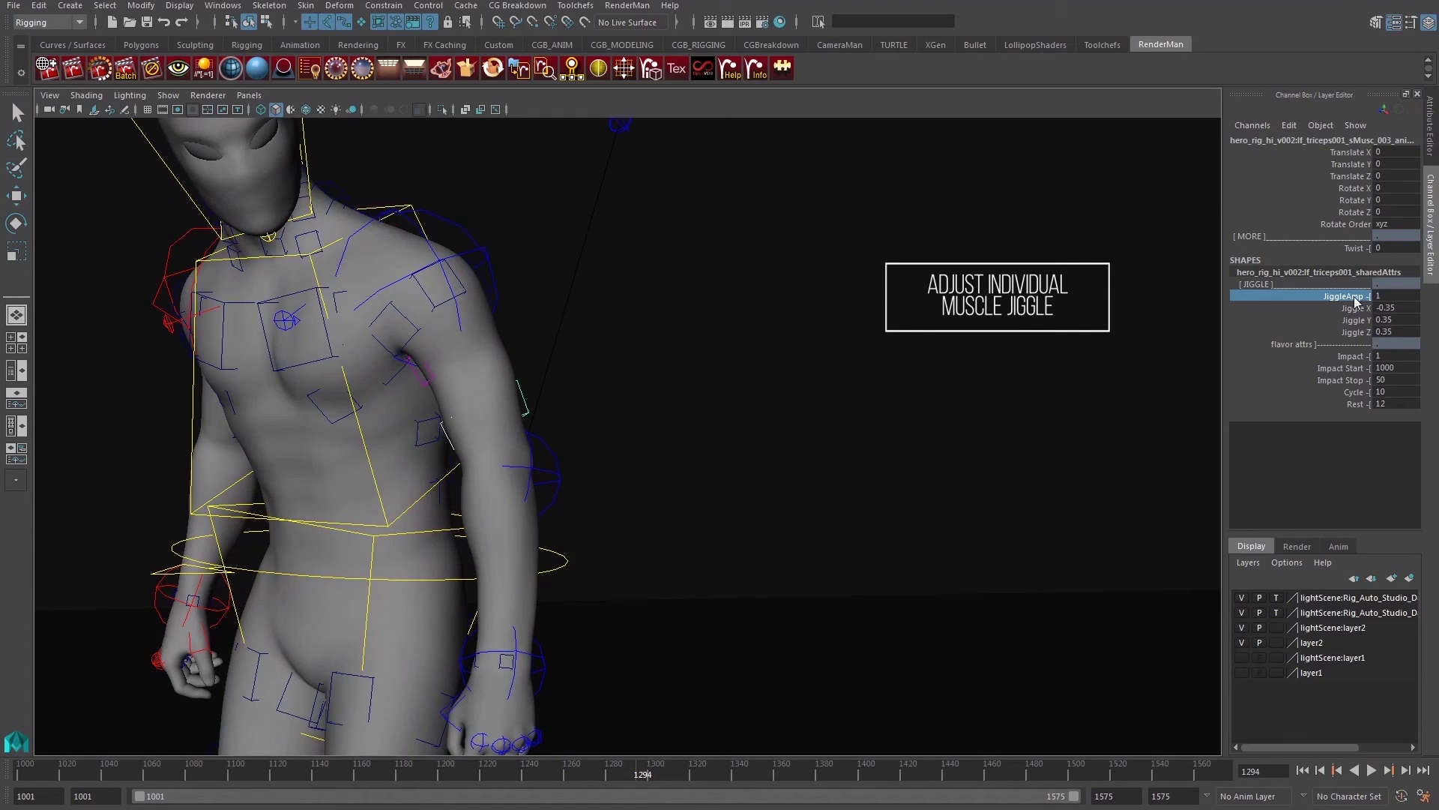
right_click(1357, 301)
click(1293, 308)
drag(644, 772, 711, 773)
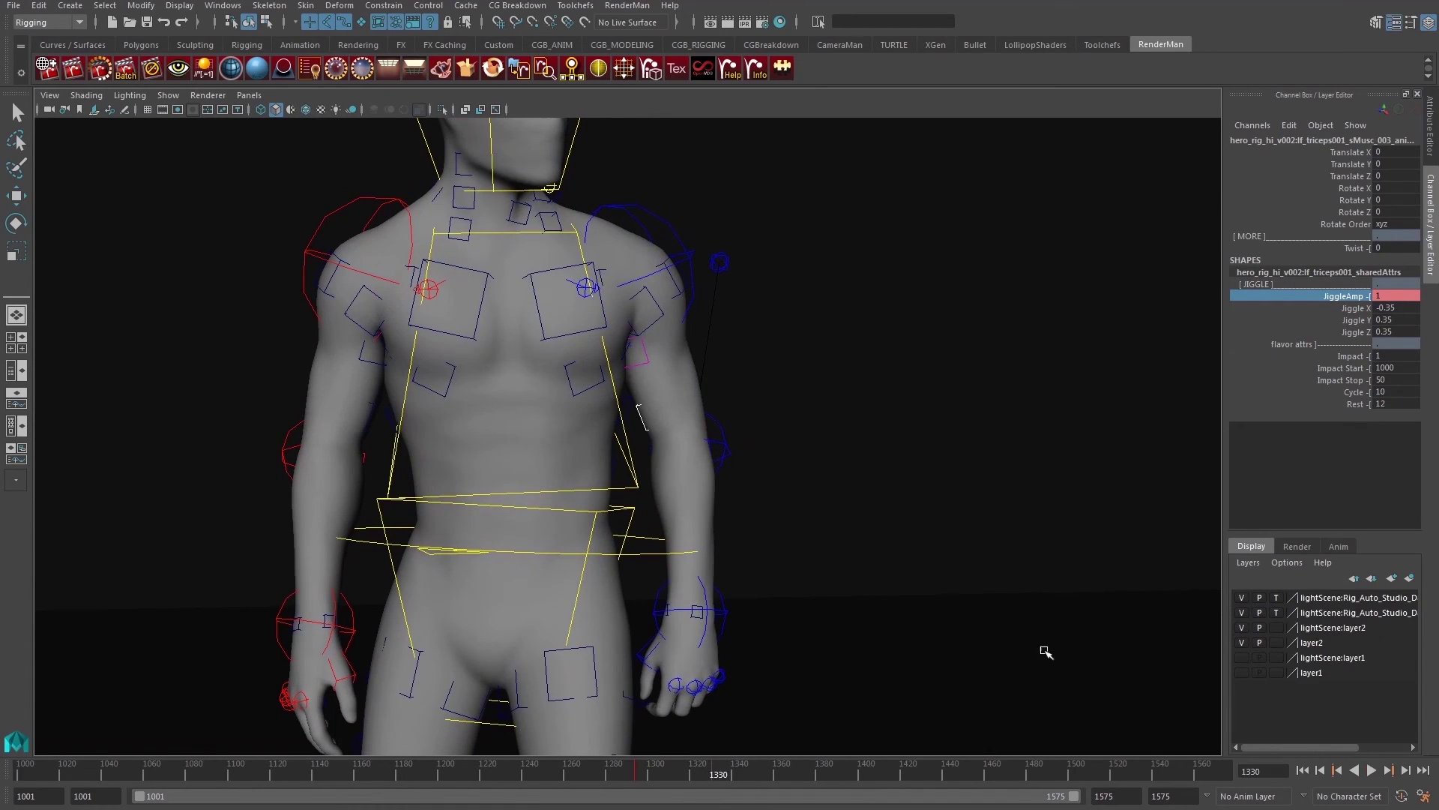
right_click(1349, 296)
Key JiggleAmp at frame 1330, then key it at 0.5 on frame 1298.
click(1293, 306)
click(643, 774)
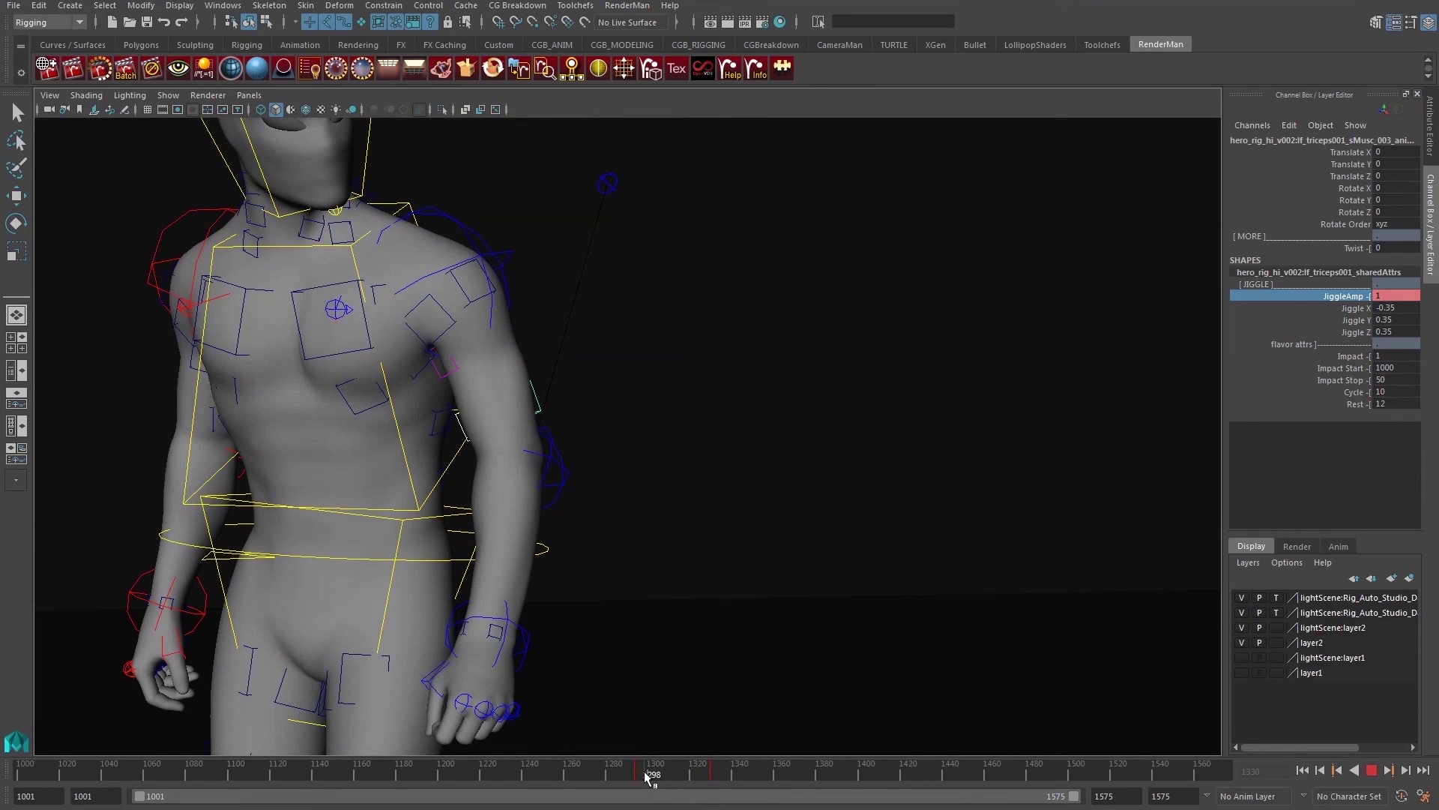
double_click(1380, 298)
text(0.5)
key(Return)
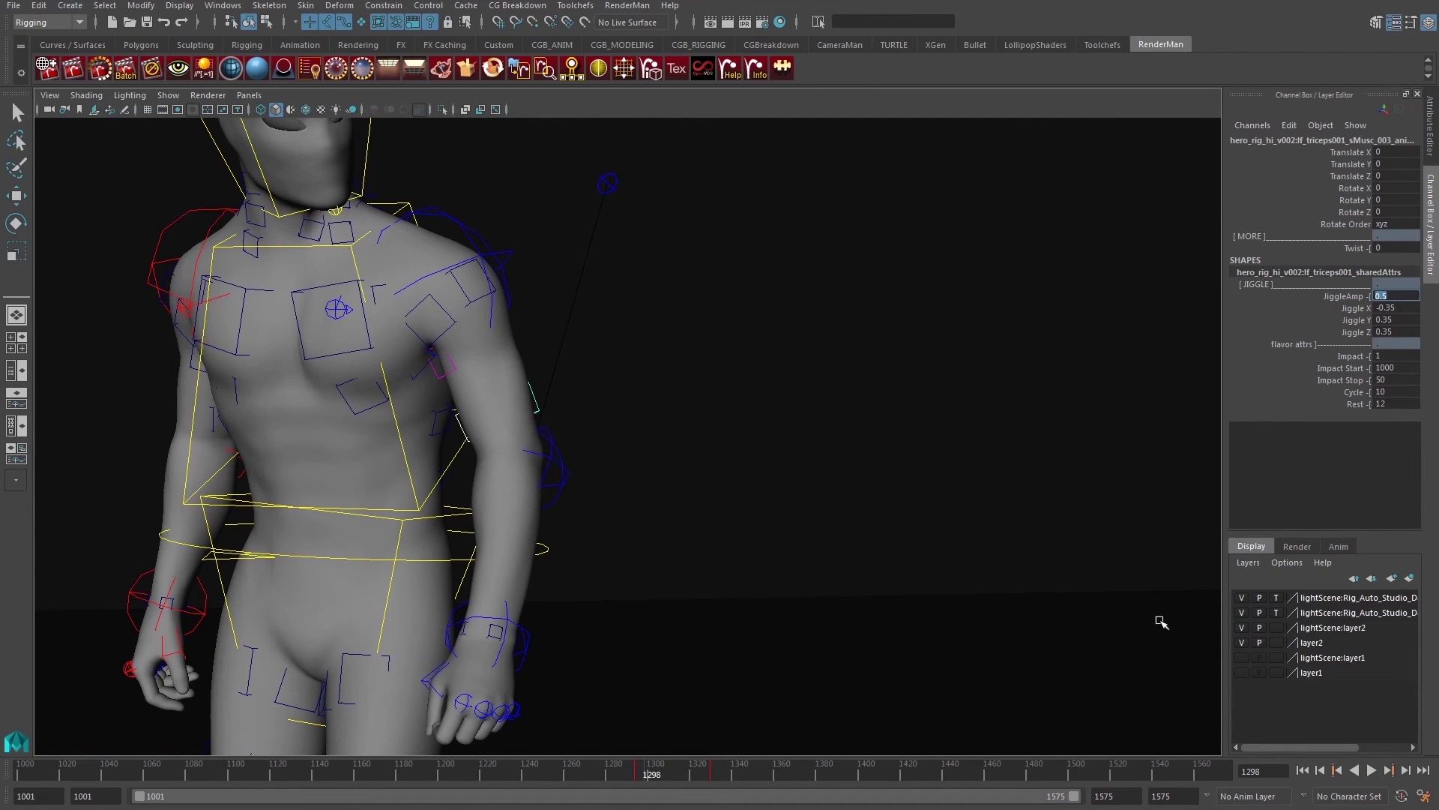
right_click(1344, 295)
click(1337, 314)
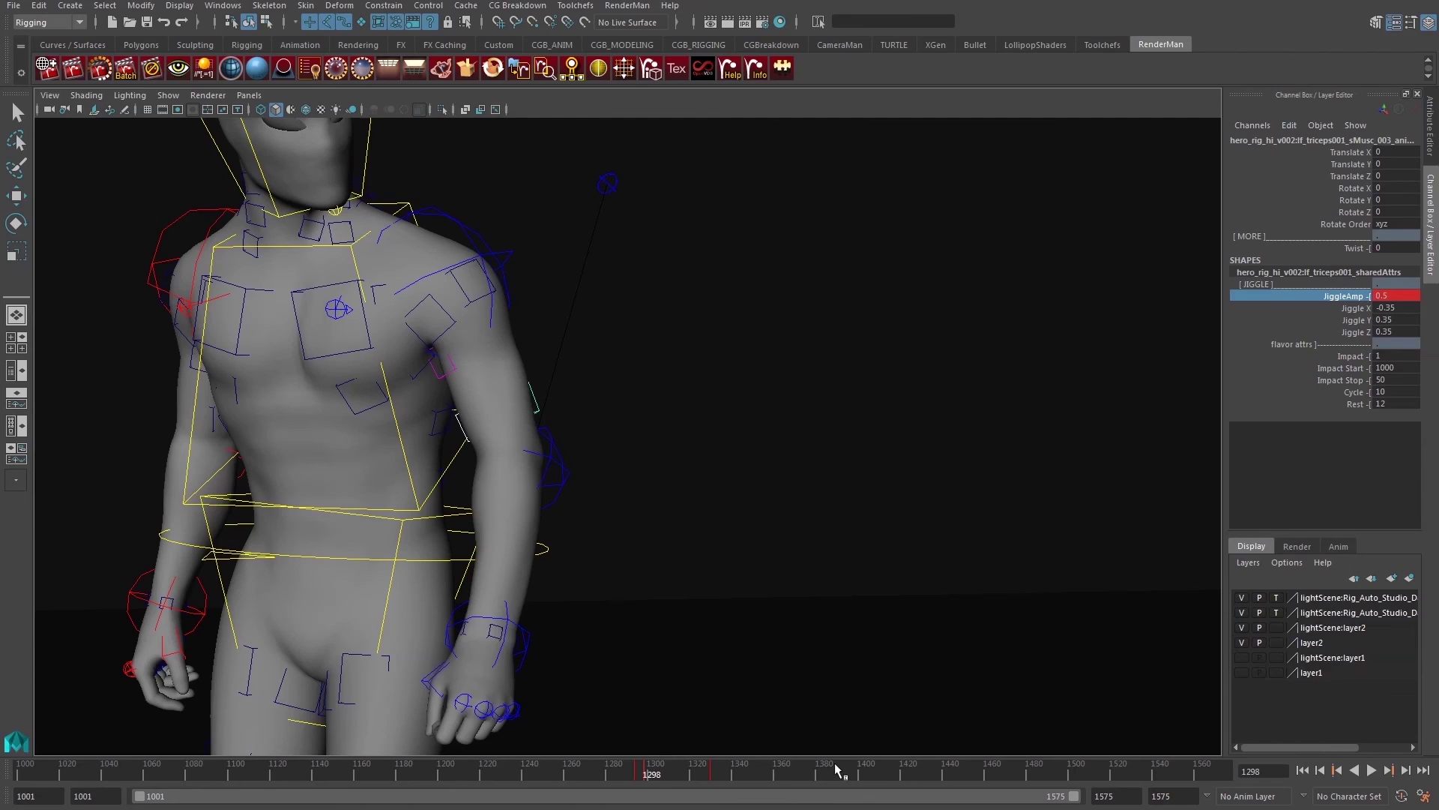
key(alt+v)
Key JiggleAmp at 0.5 on frame 1323 and scrub back to review the jiggle.
click(700, 774)
click(1392, 298)
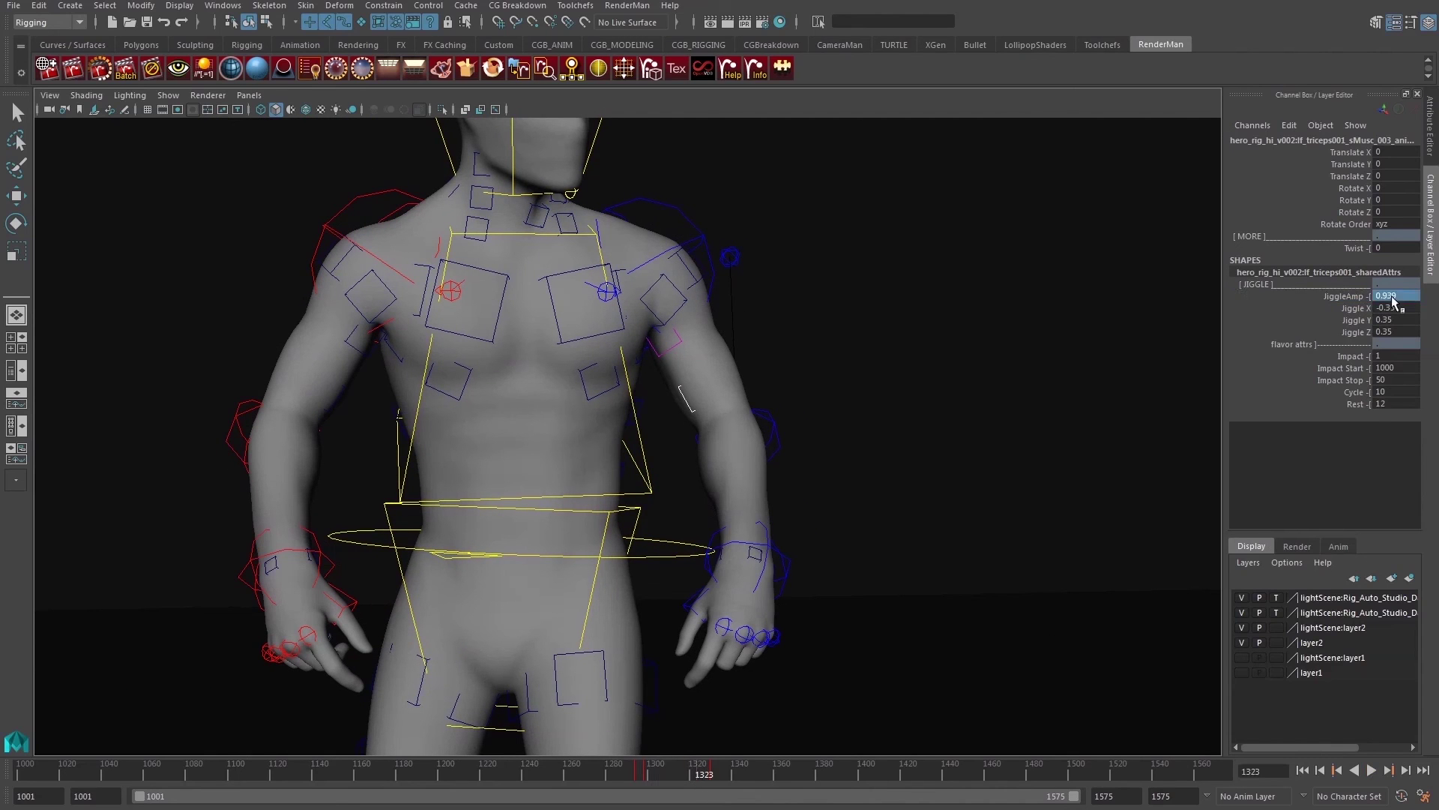
text(0.5)
key(Return)
right_click(1346, 296)
click(1329, 324)
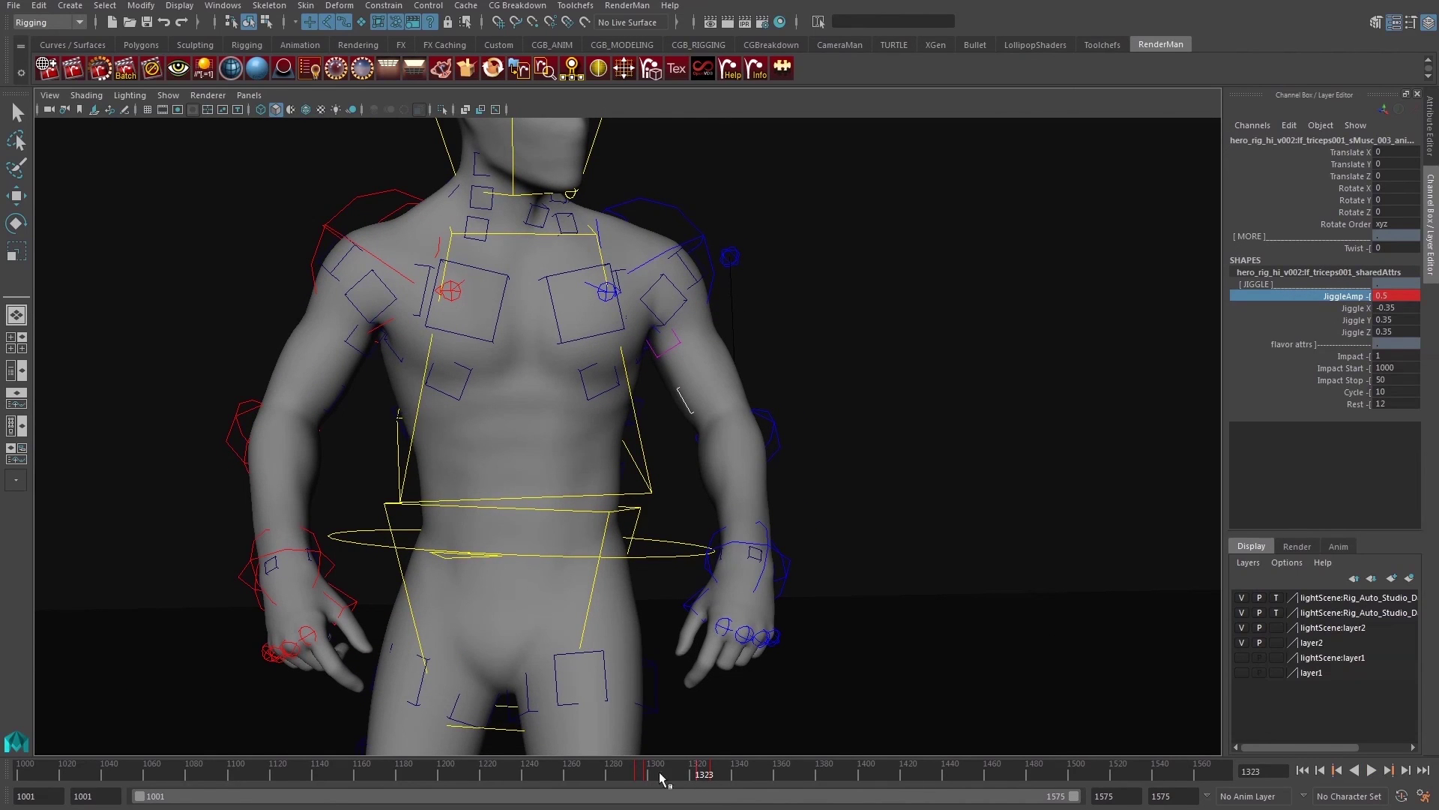
drag(611, 774, 697, 783)
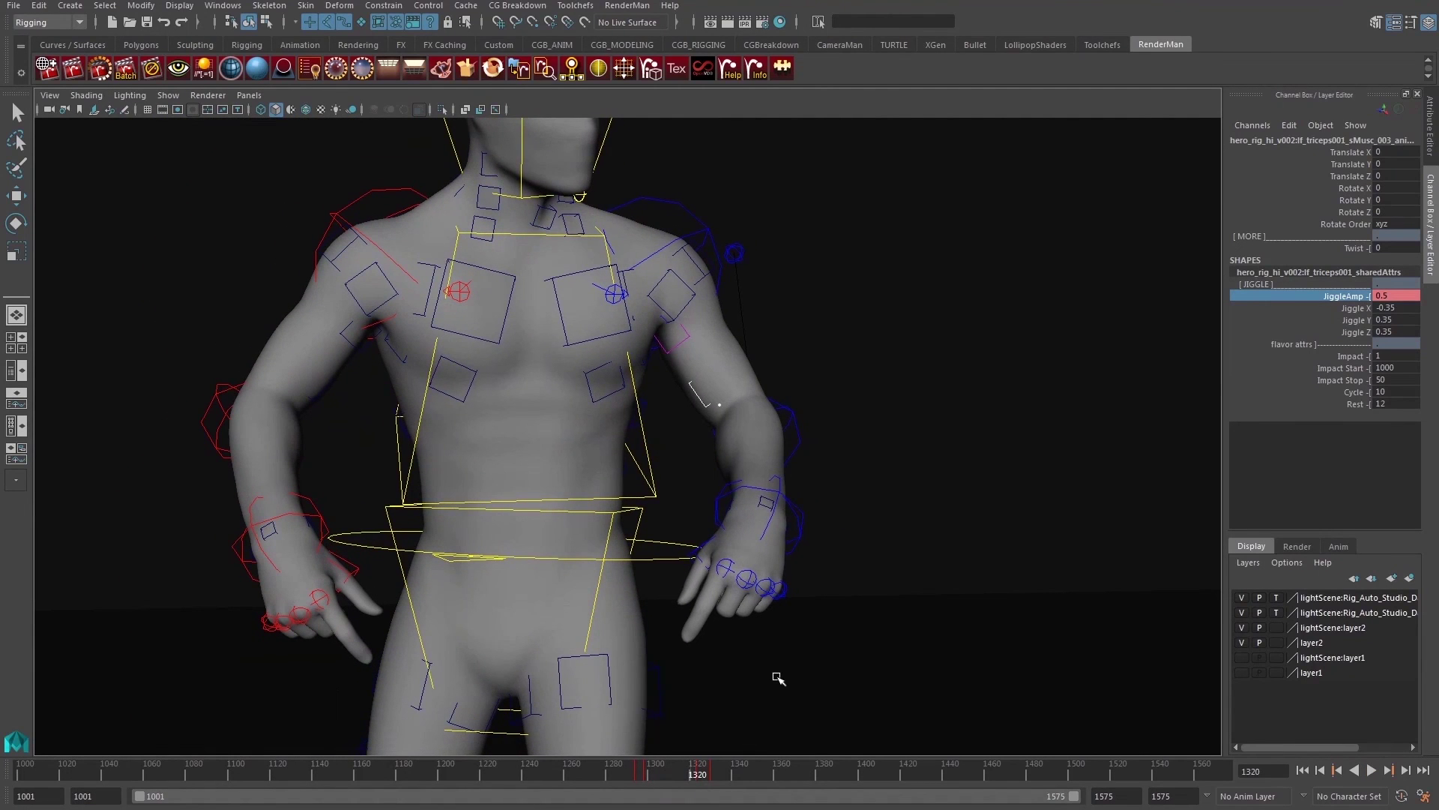